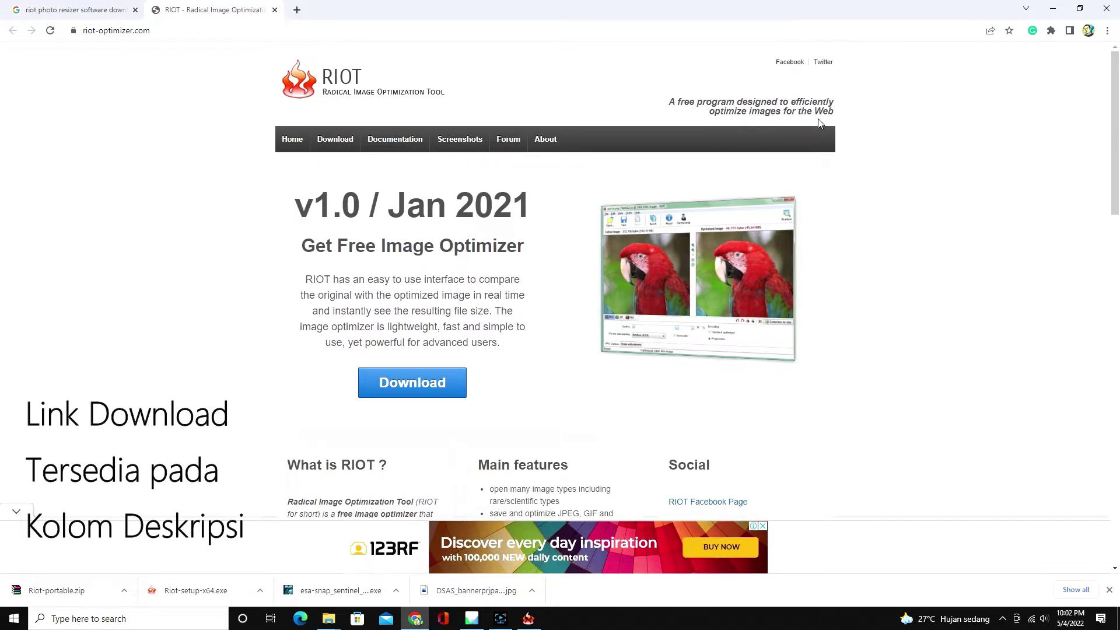
# Open the RIOT site's download page, dismiss the advertisement, and view the standalone application downloads
pyautogui.scroll(-1, 531, 250)
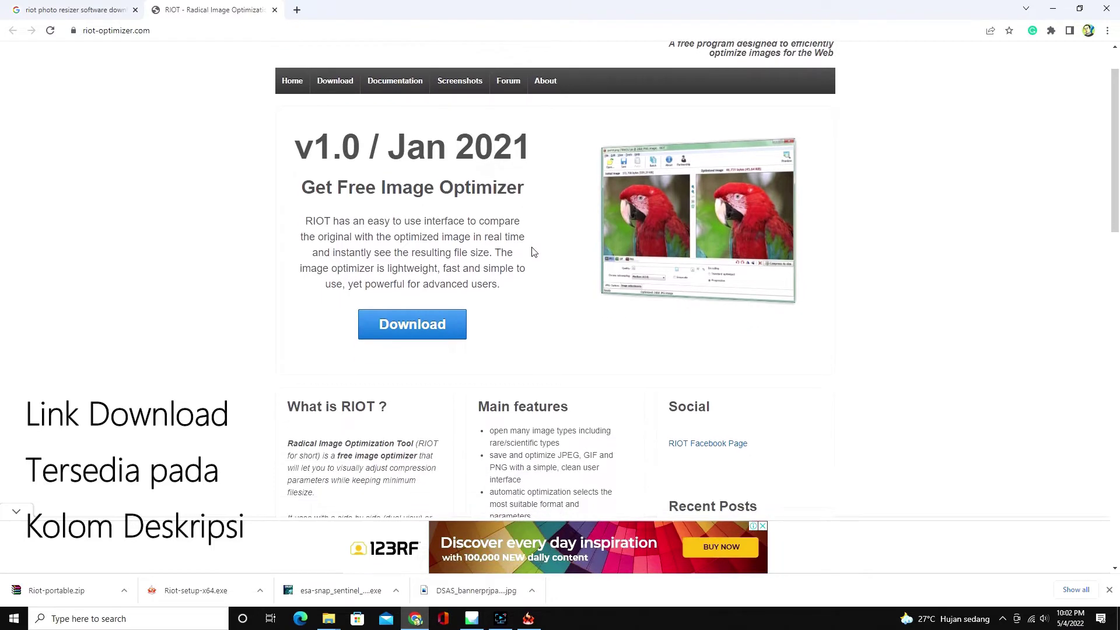
pyautogui.scroll(1, 531, 250)
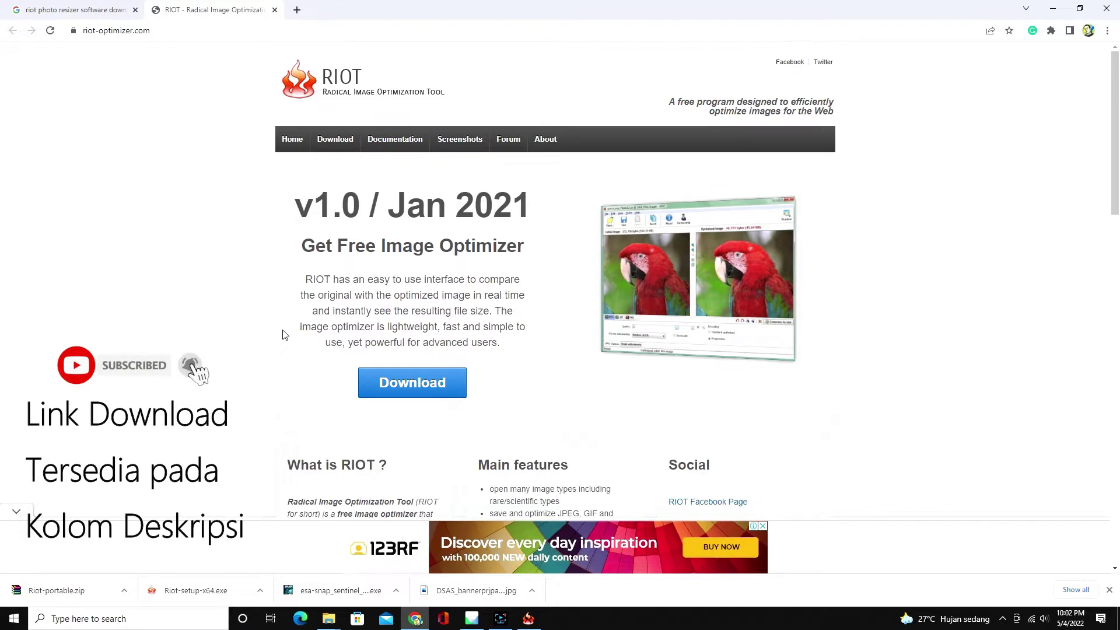
pyautogui.scroll(-1, 284, 334)
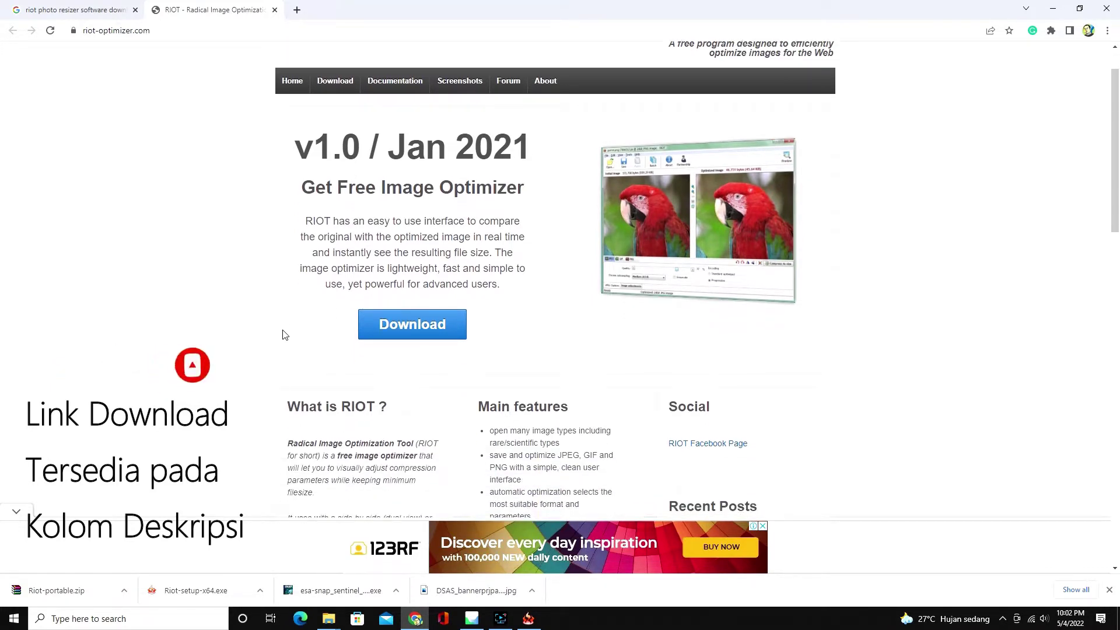
pyautogui.scroll(-1, 284, 334)
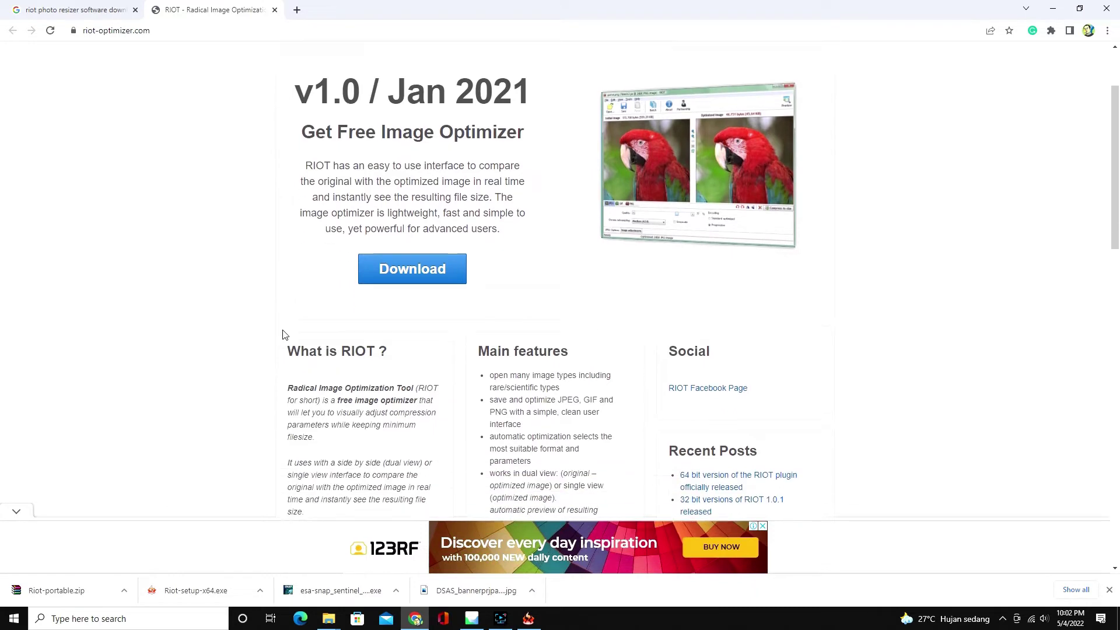
pyautogui.click(421, 278)
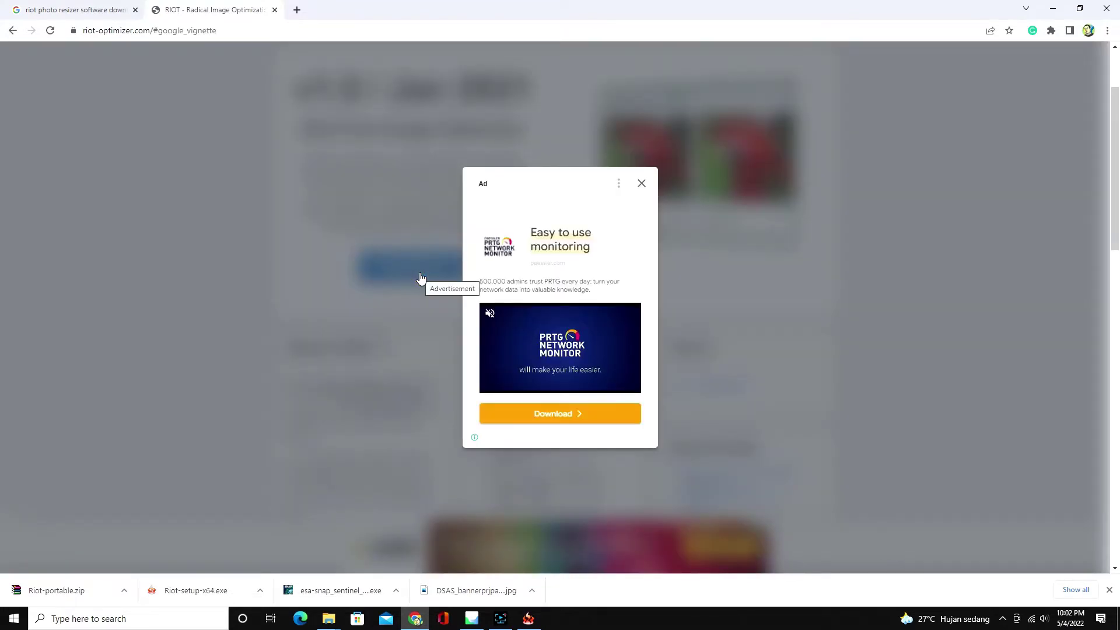
pyautogui.click(641, 183)
pyautogui.scroll(-2, 210, 250)
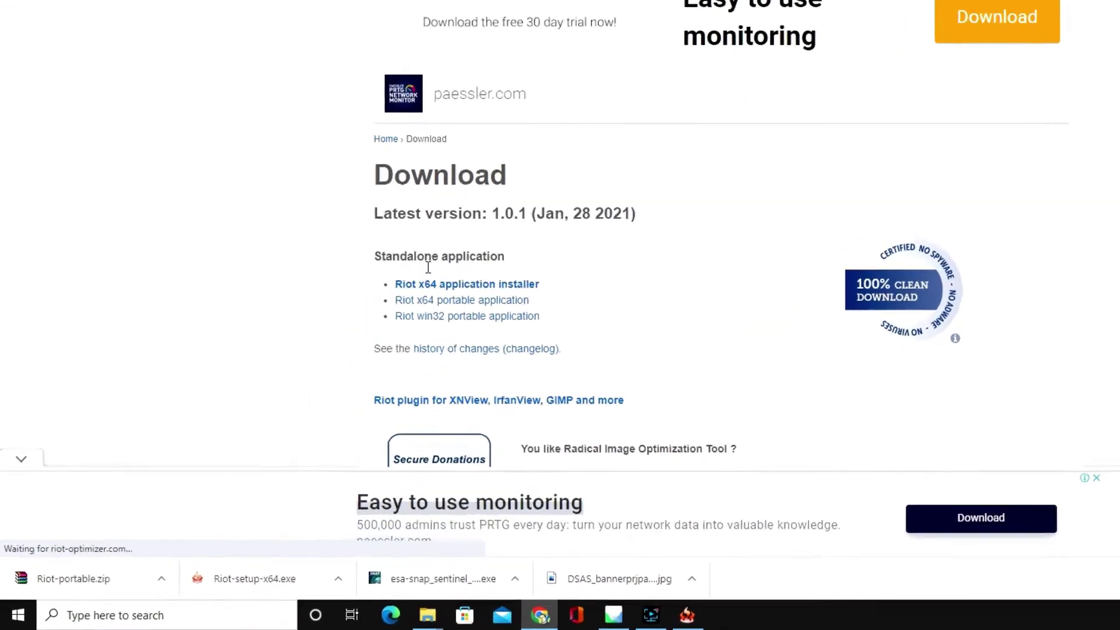
pyautogui.scroll(-1, 400, 215)
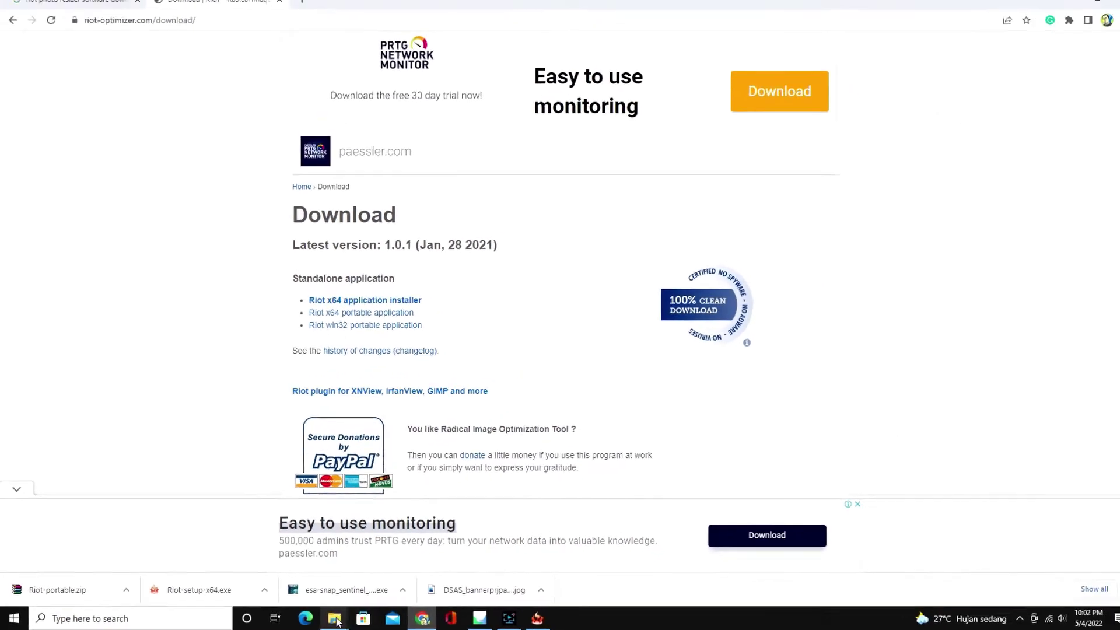
# View the downloaded RIOT files in File Explorer, and switch to RIOT to set the JPEG quality to 50%
pyautogui.moveTo(337, 623)
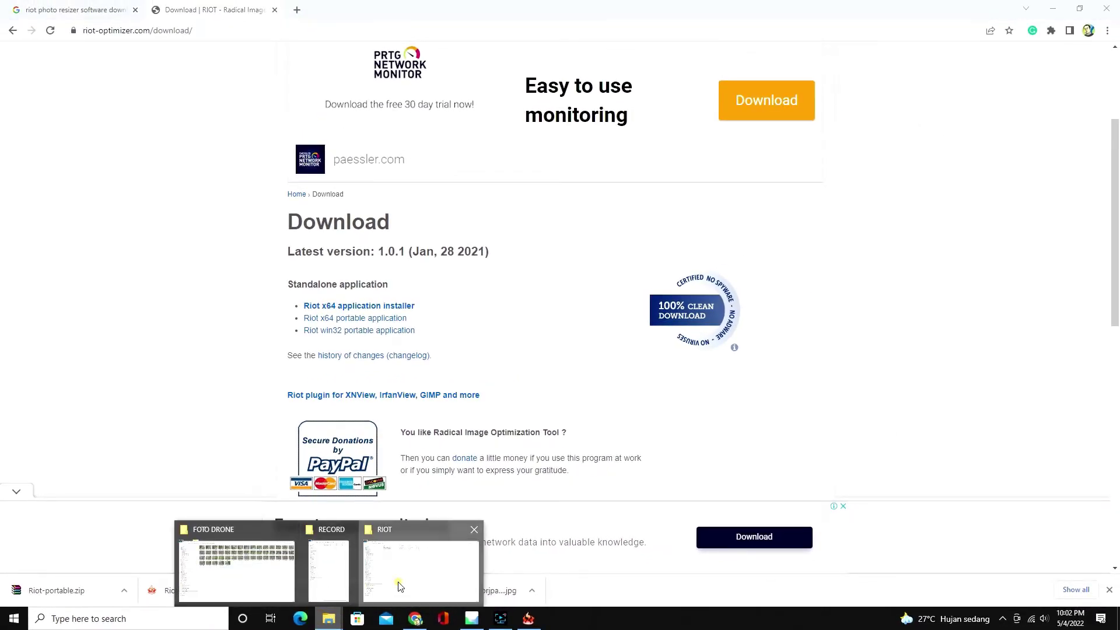
pyautogui.click(408, 560)
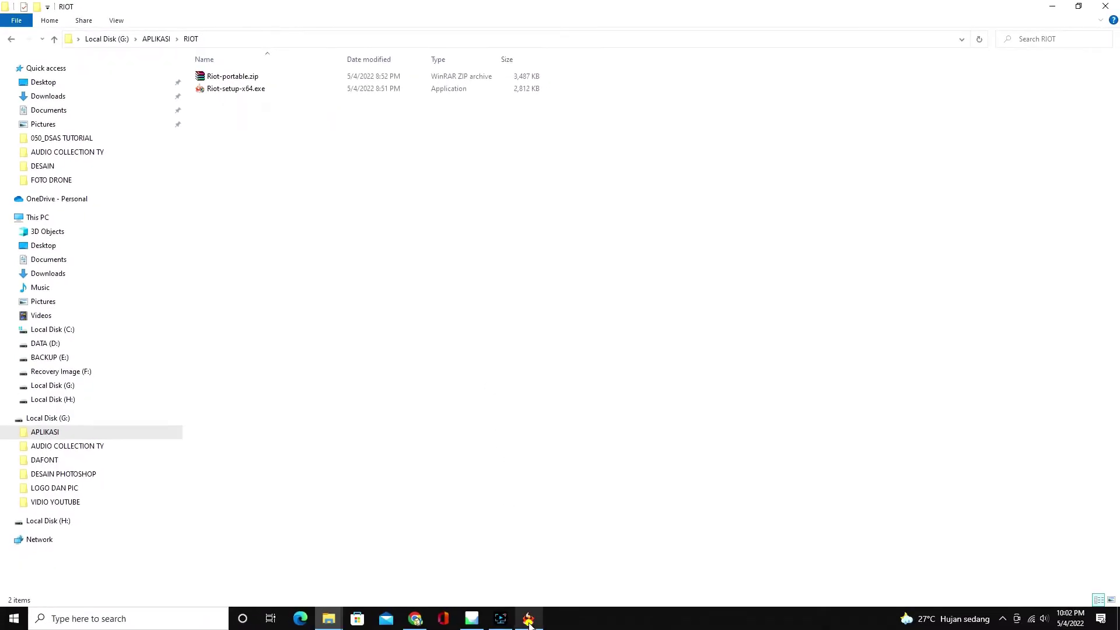
pyautogui.click(528, 619)
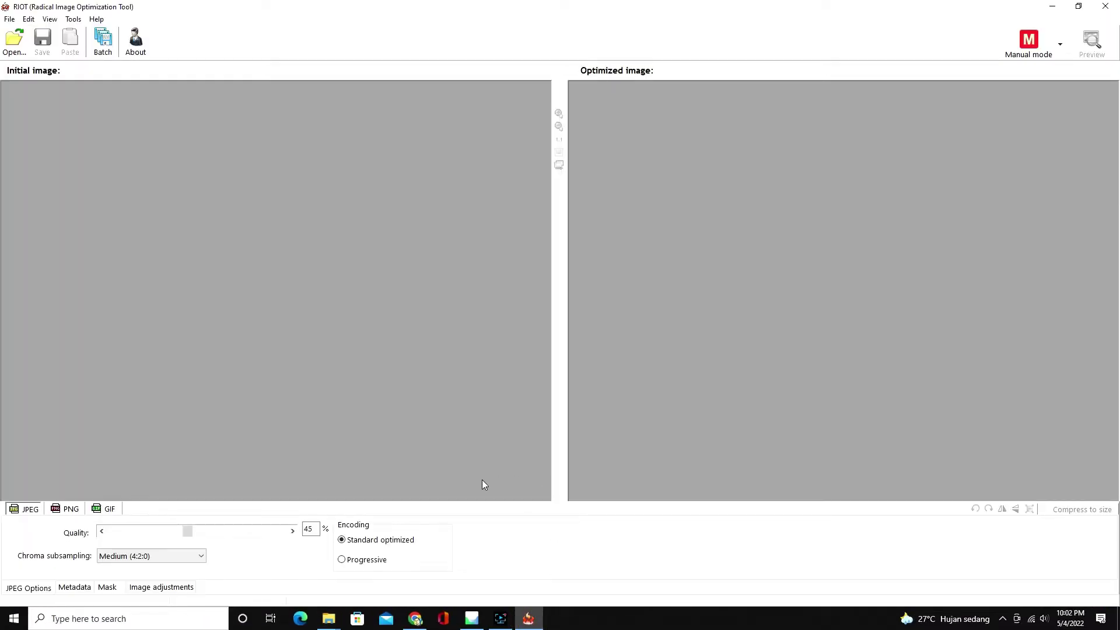
pyautogui.click(26, 512)
pyautogui.click(36, 588)
pyautogui.moveTo(184, 530); pyautogui.dragTo(196, 533)
# Switch to the FOTO DRONE folder in File Explorer, list its photos in the Details layout, and check their file sizes
pyautogui.click(330, 612)
pyautogui.click(267, 570)
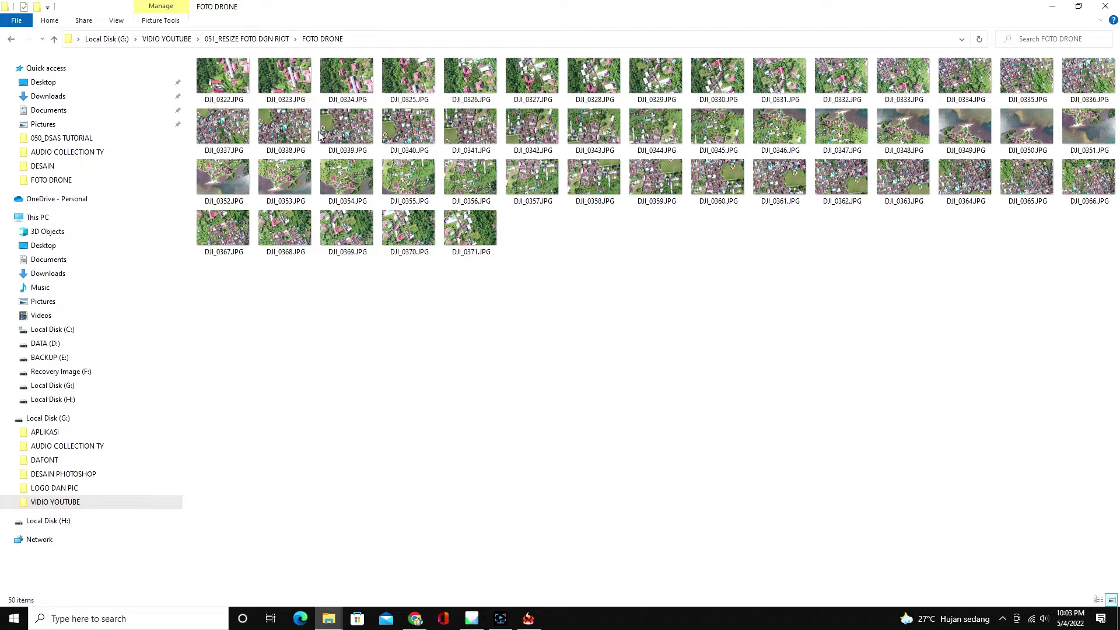
pyautogui.click(257, 40)
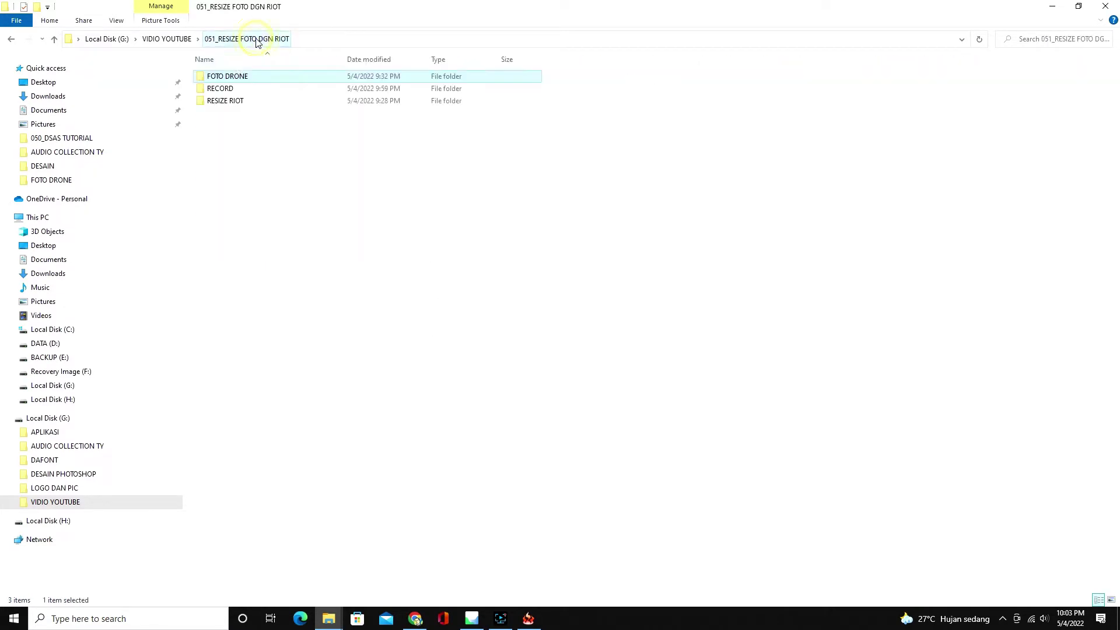
pyautogui.doubleClick(240, 76)
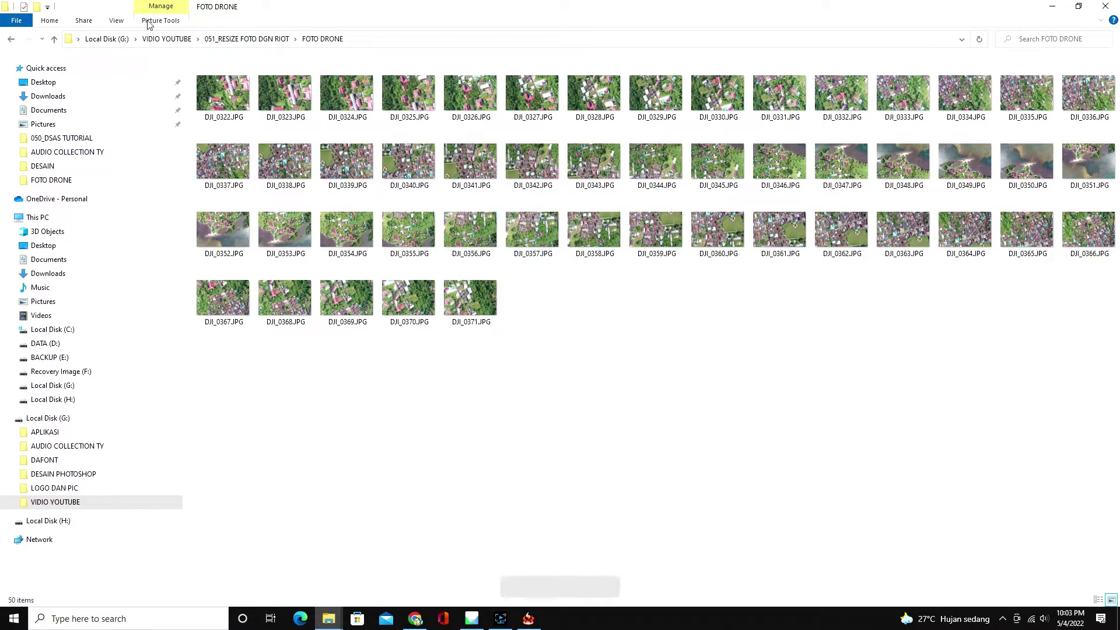
pyautogui.click(116, 21)
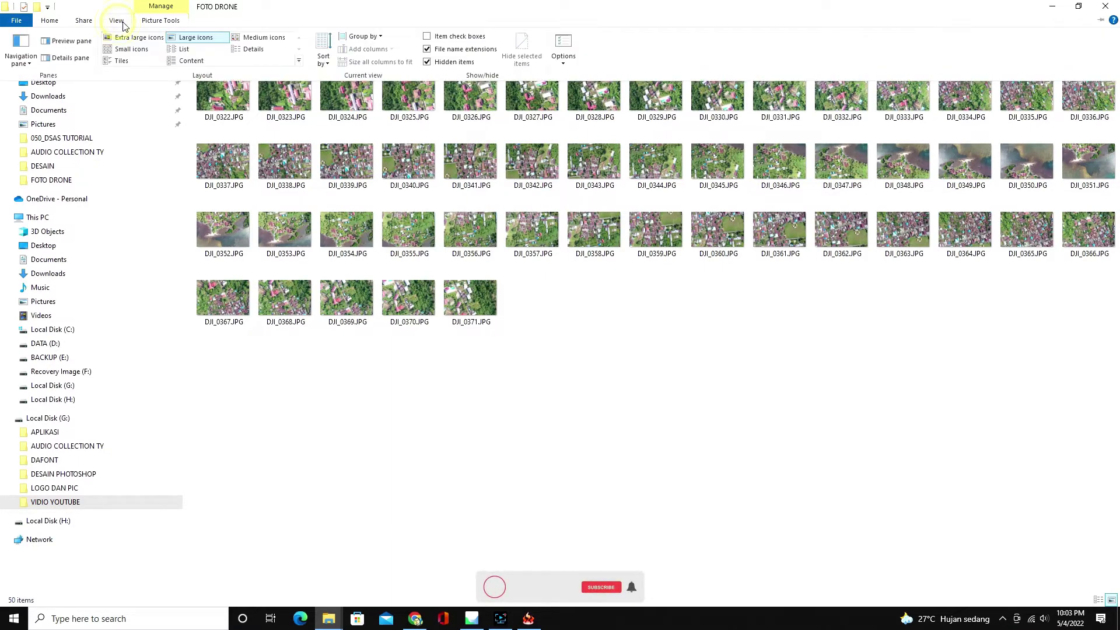
pyautogui.click(241, 50)
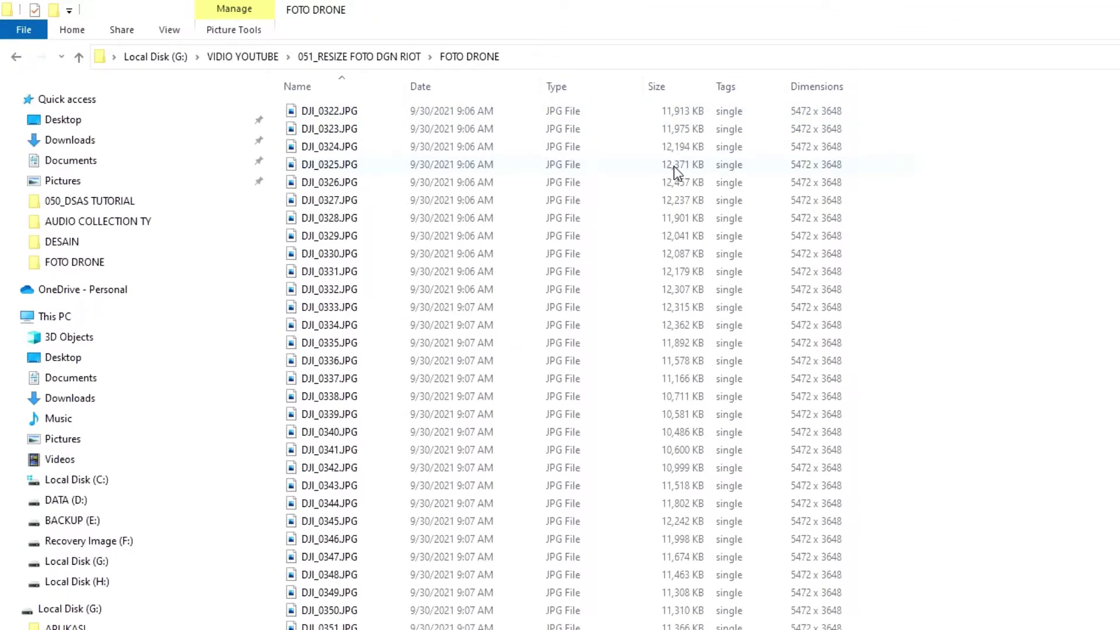
pyautogui.click(674, 165)
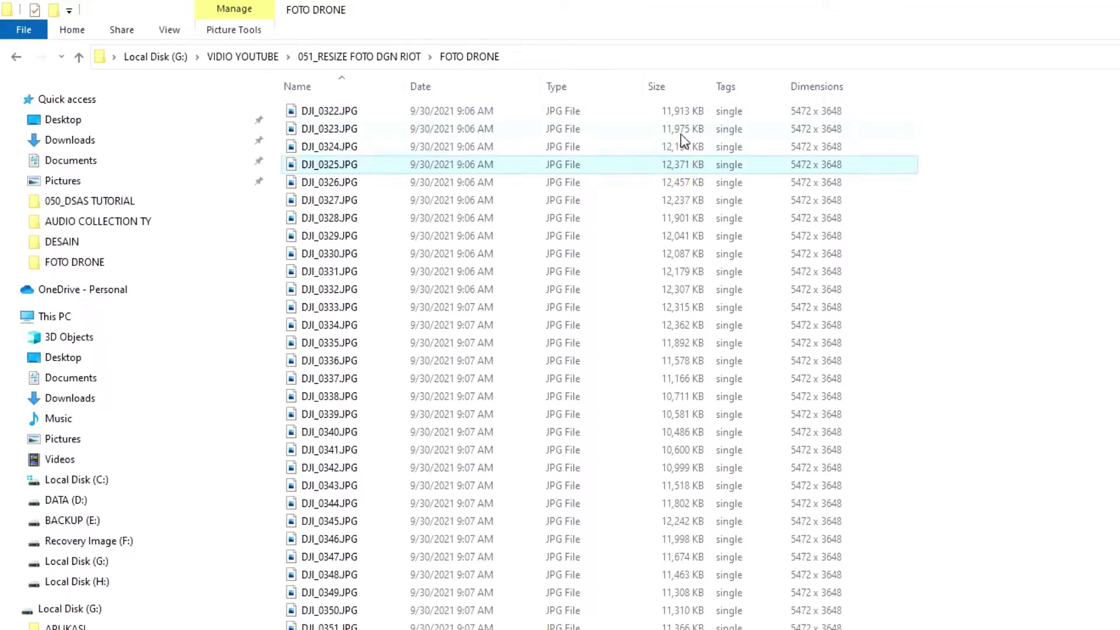
pyautogui.click(683, 108)
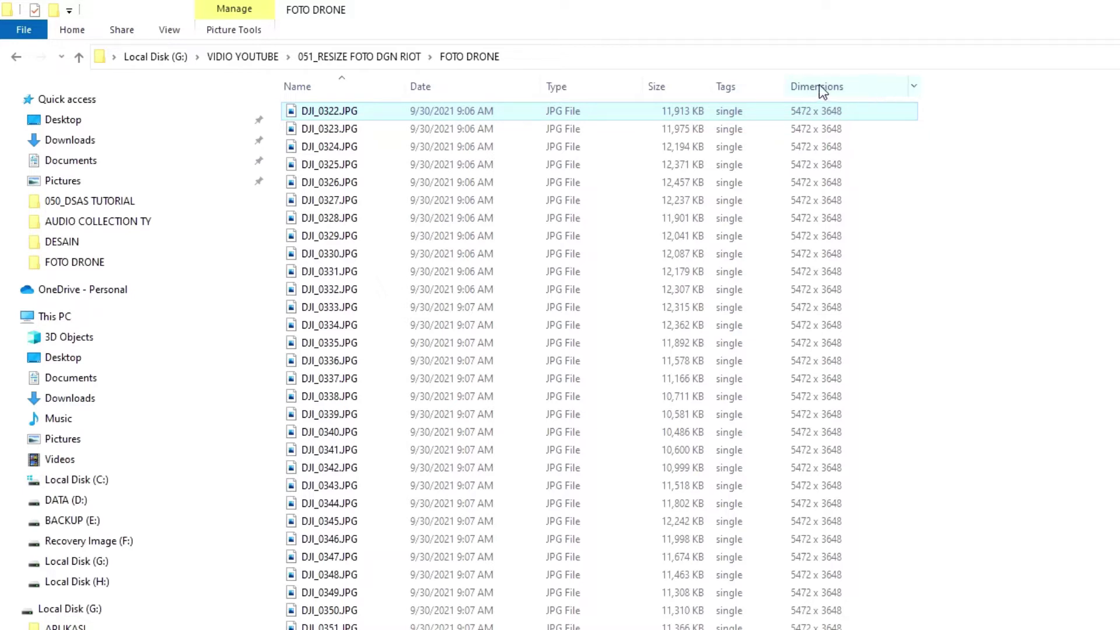
pyautogui.rightClick(865, 95)
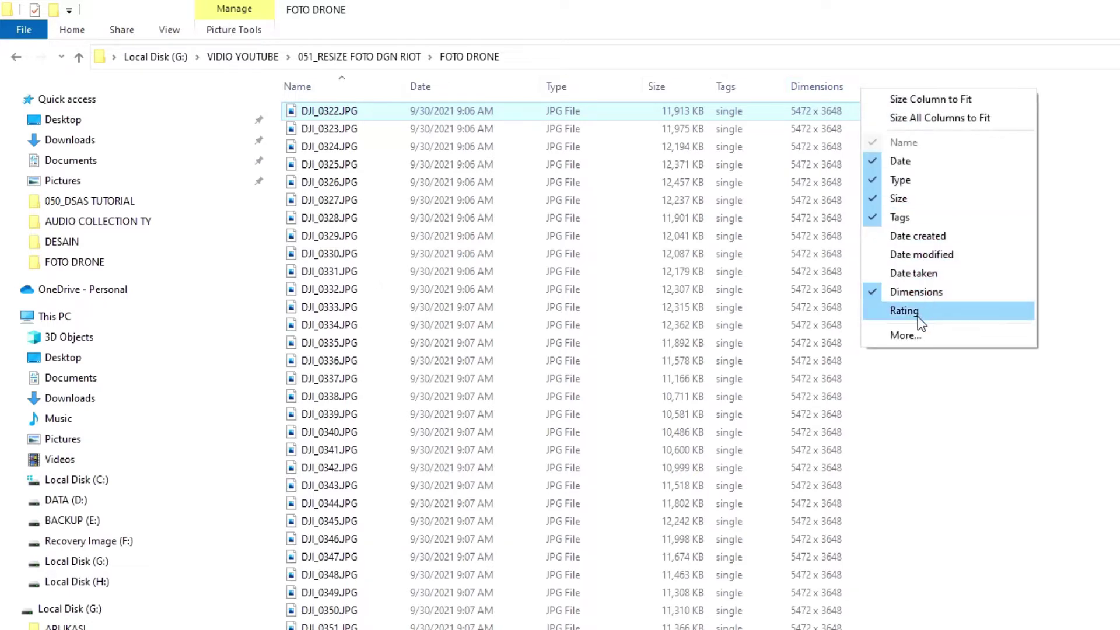
pyautogui.click(916, 341)
pyautogui.scroll(-5, 747, 378)
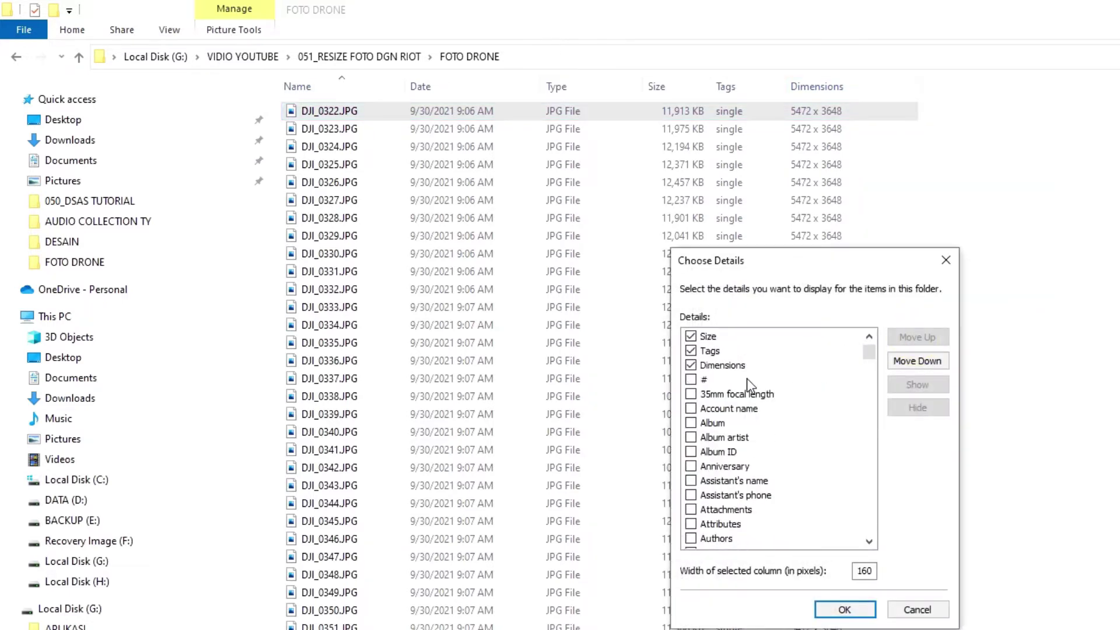
pyautogui.scroll(-20, 750, 385)
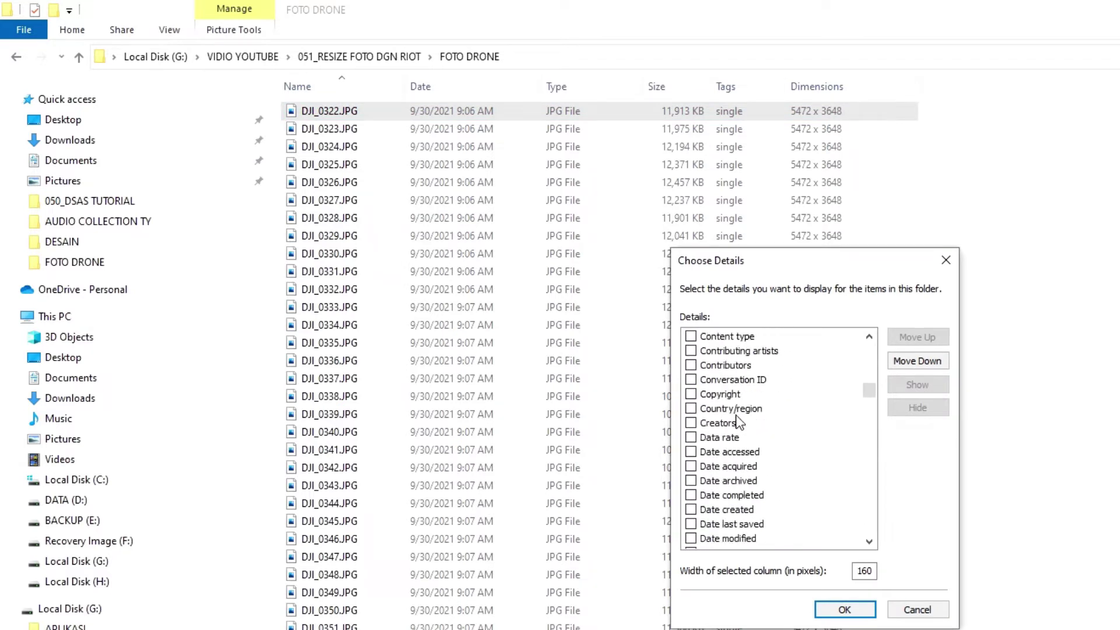
pyautogui.scroll(6, 740, 422)
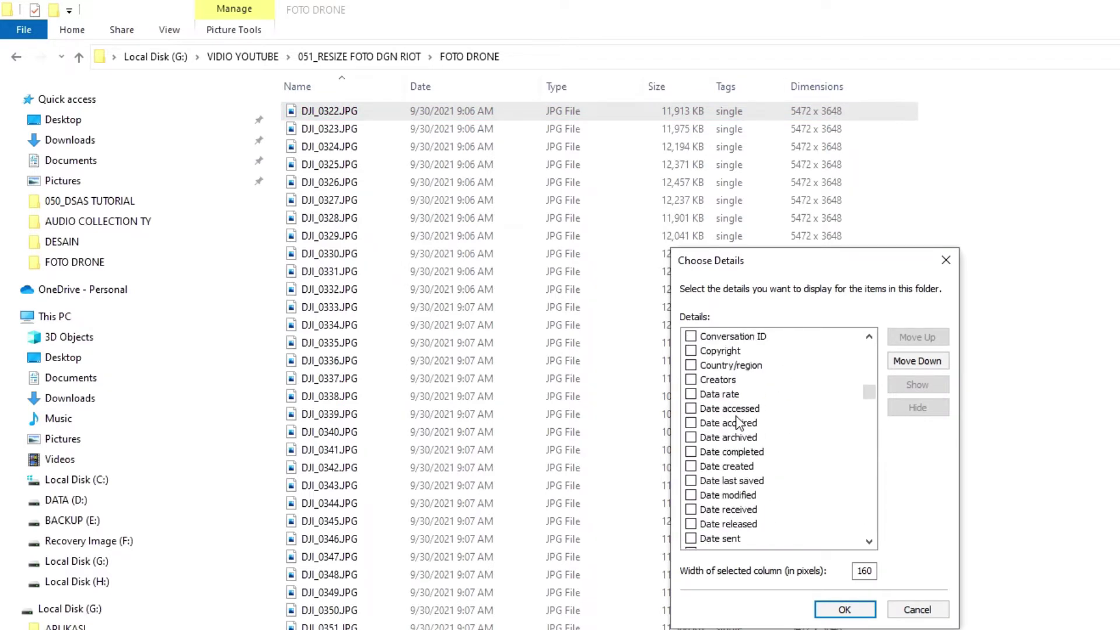
pyautogui.scroll(6, 739, 421)
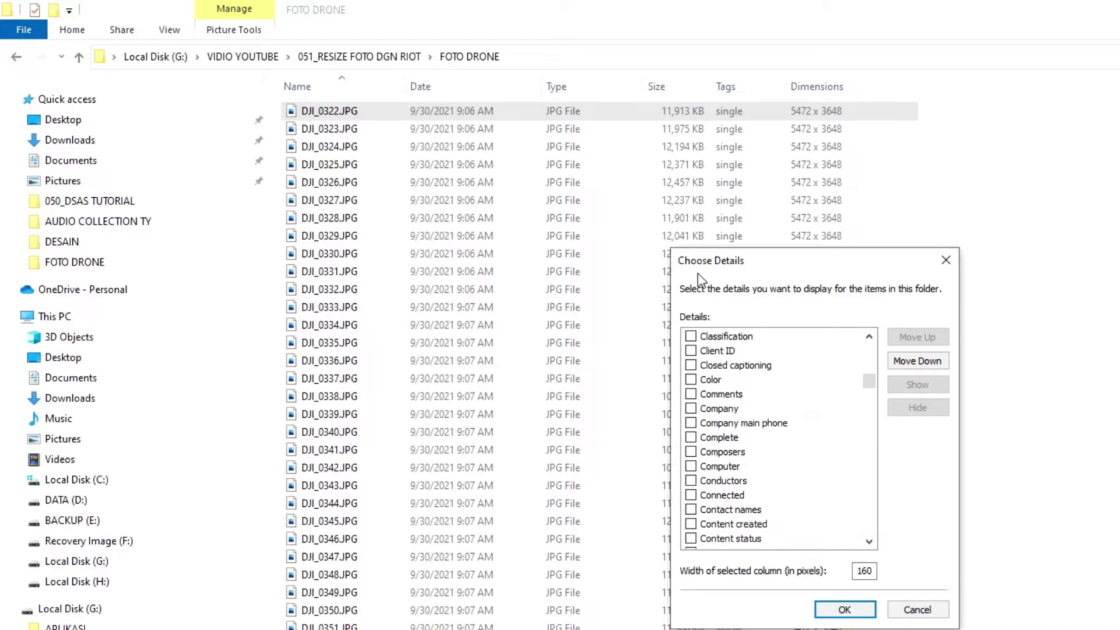
pyautogui.click(918, 610)
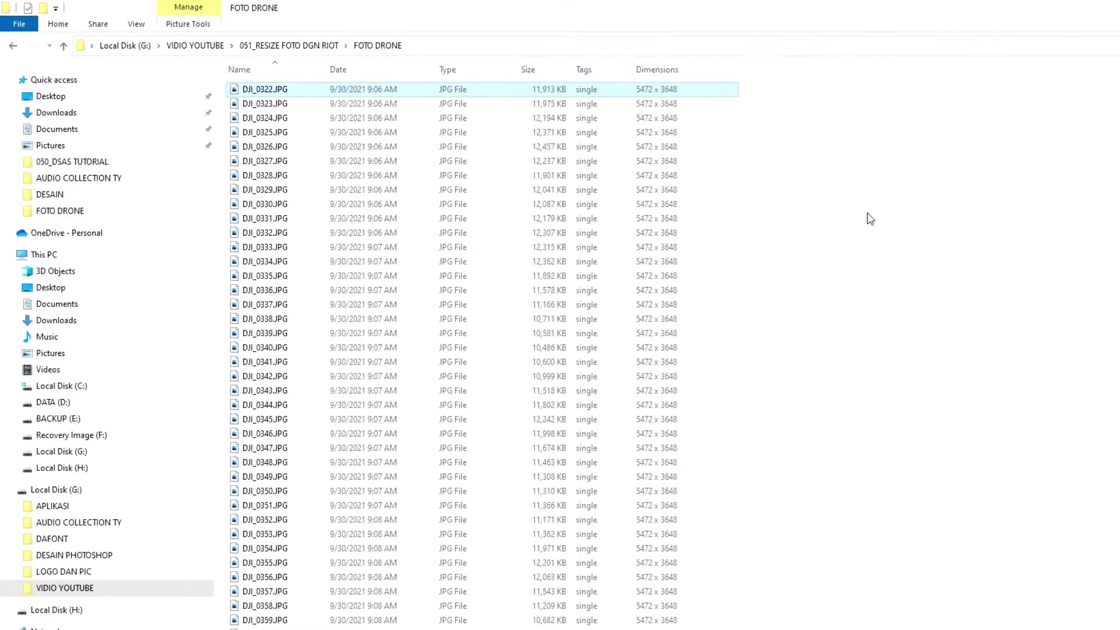
# Switch to RIOT, try a JPEG quality of 20%, and set the quality back to 50%
pyautogui.click(529, 620)
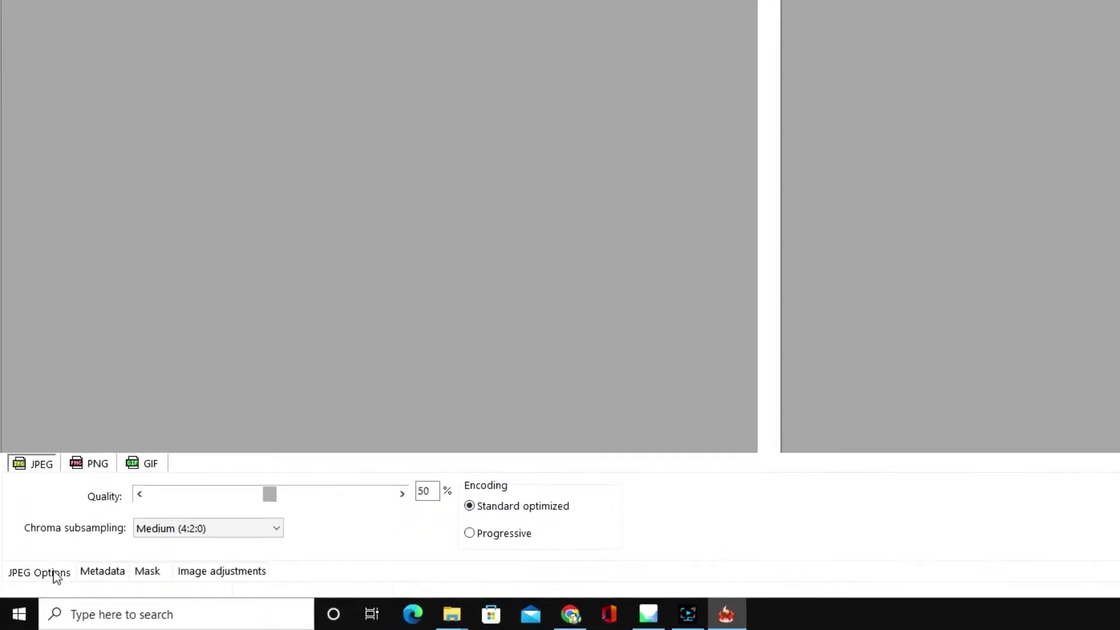
pyautogui.click(57, 575)
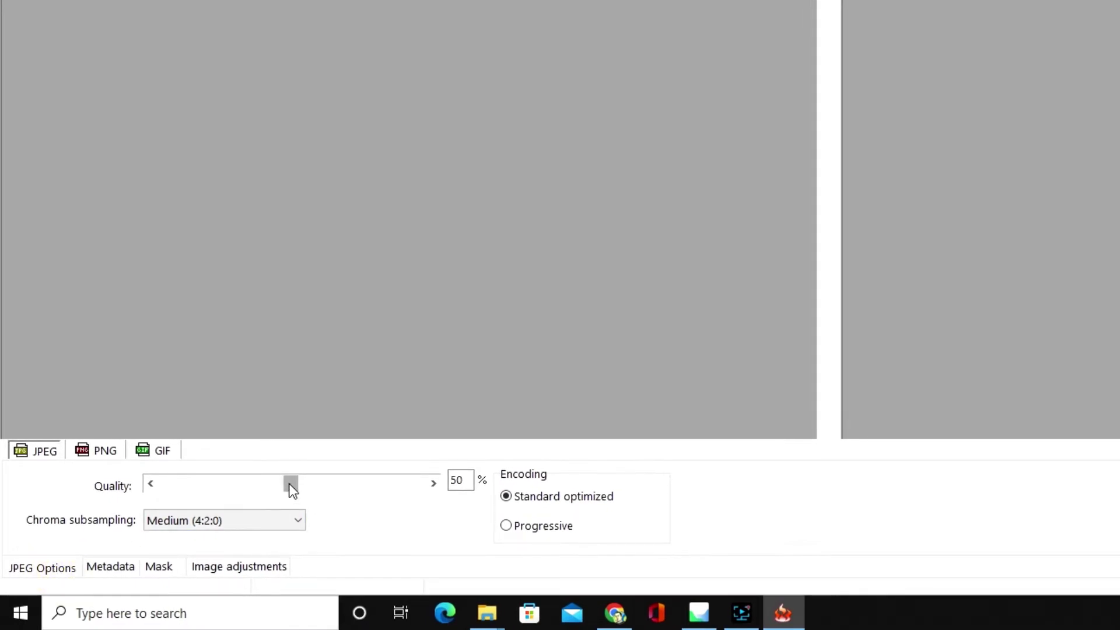
pyautogui.moveTo(288, 484); pyautogui.dragTo(214, 486)
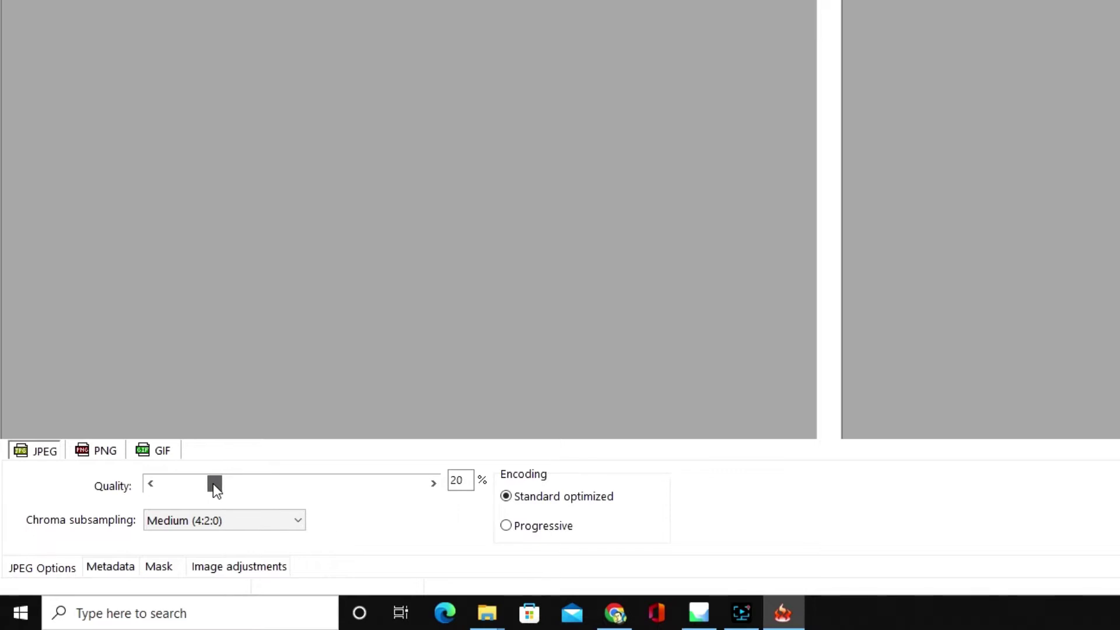
pyautogui.moveTo(213, 485); pyautogui.dragTo(289, 485)
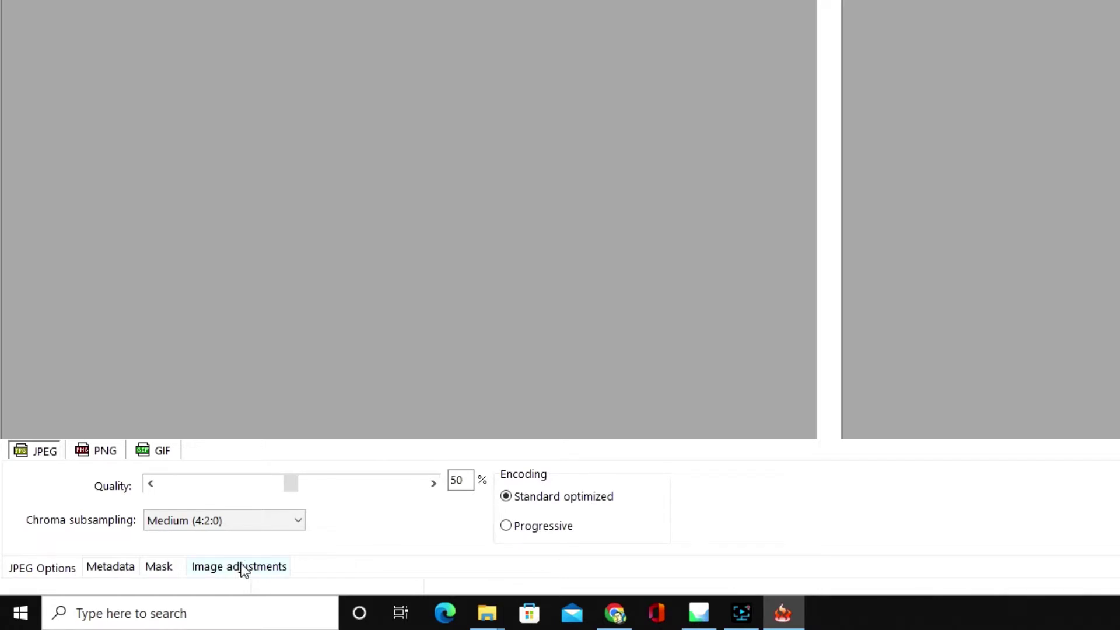
# Turn off removal of IPTC info, XMP info, comments and the EXIF profile in the JPEG metadata settings
pyautogui.click(115, 567)
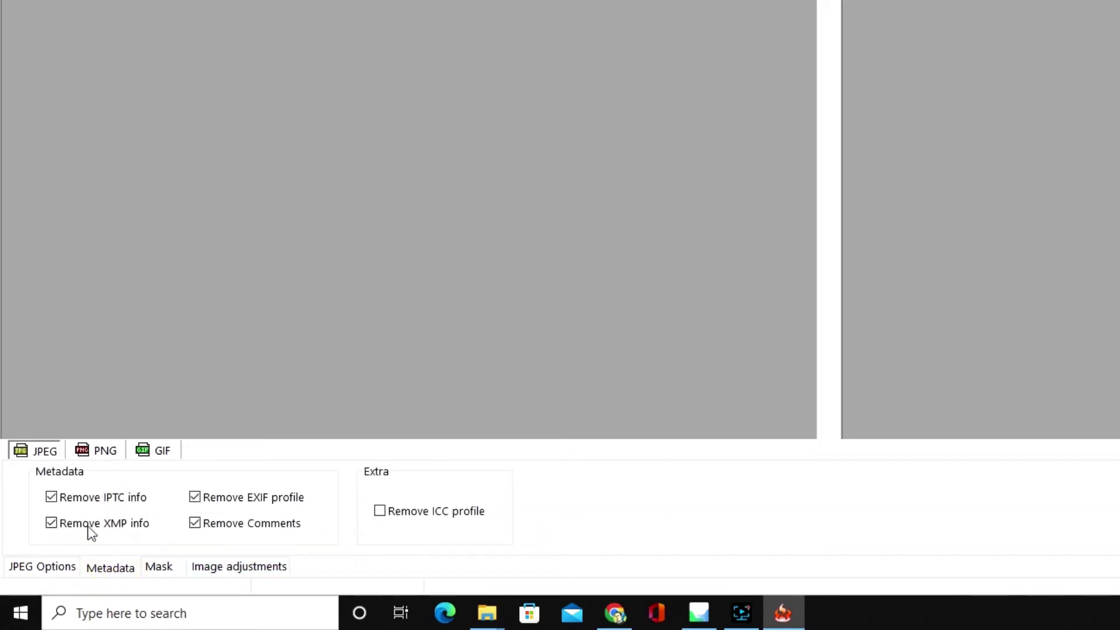
pyautogui.click(51, 497)
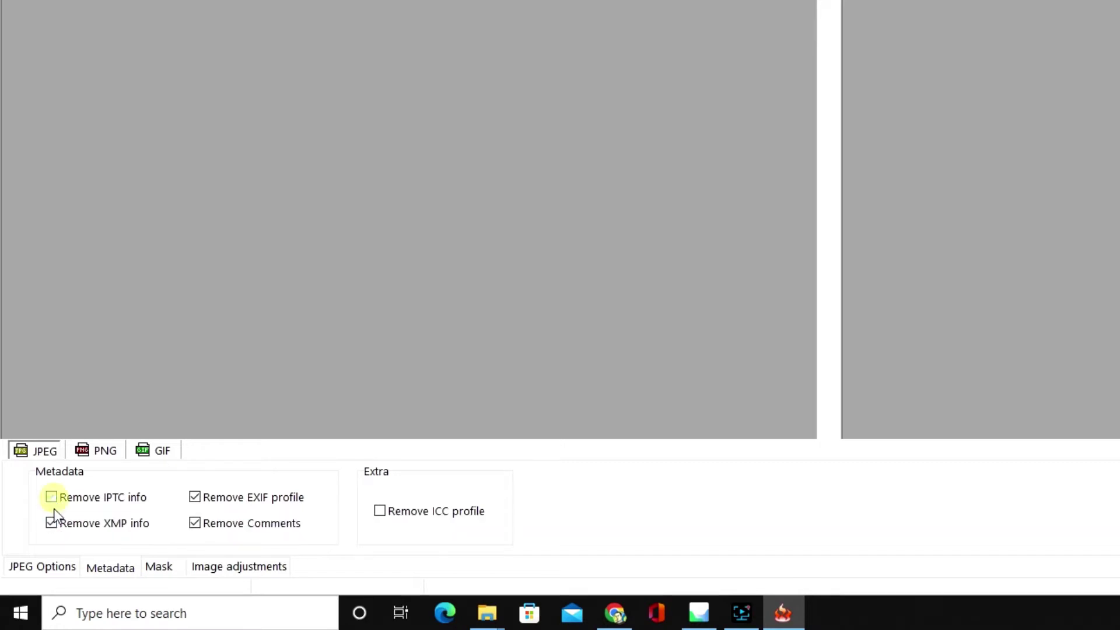
pyautogui.click(52, 524)
pyautogui.click(195, 524)
pyautogui.click(195, 500)
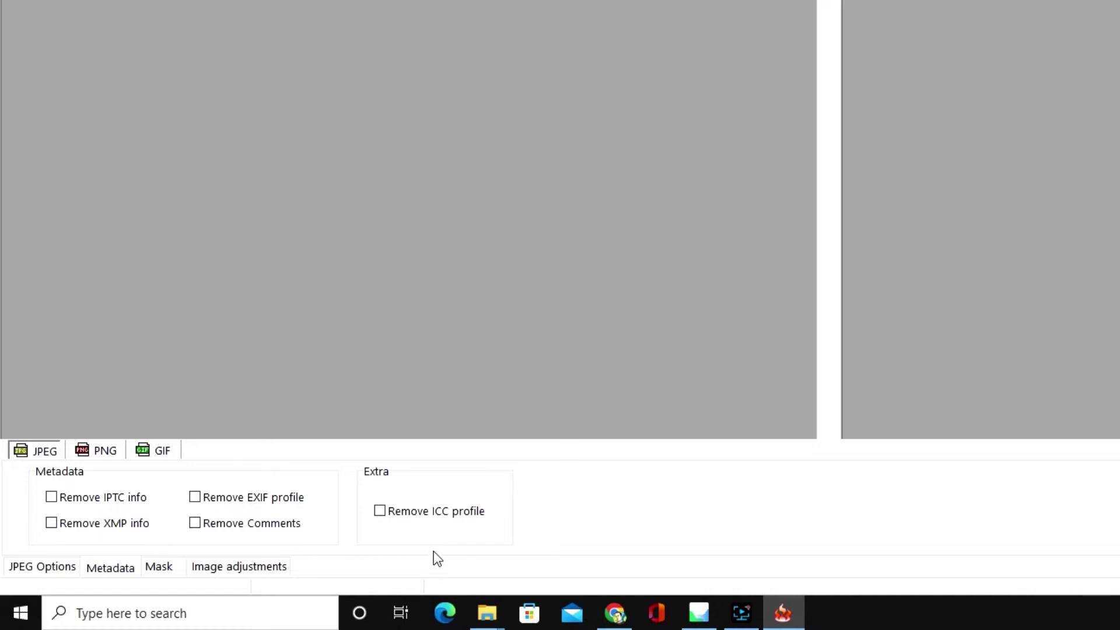
# Review the Mask and Image adjustments settings, and return to the JPEG options
pyautogui.click(159, 569)
pyautogui.click(249, 568)
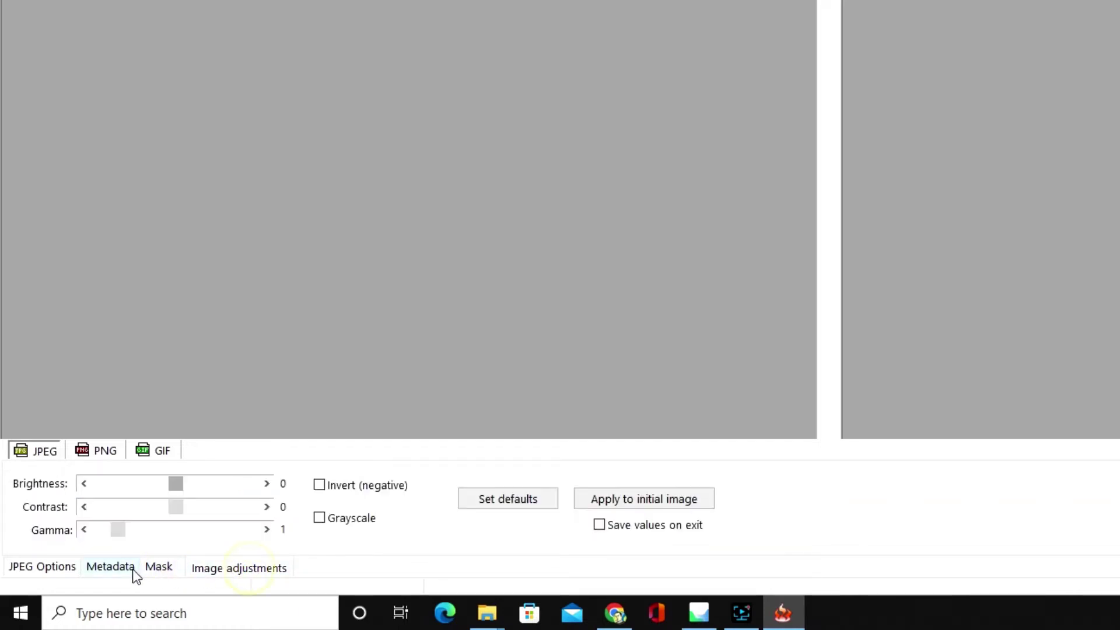
pyautogui.click(169, 567)
pyautogui.click(54, 569)
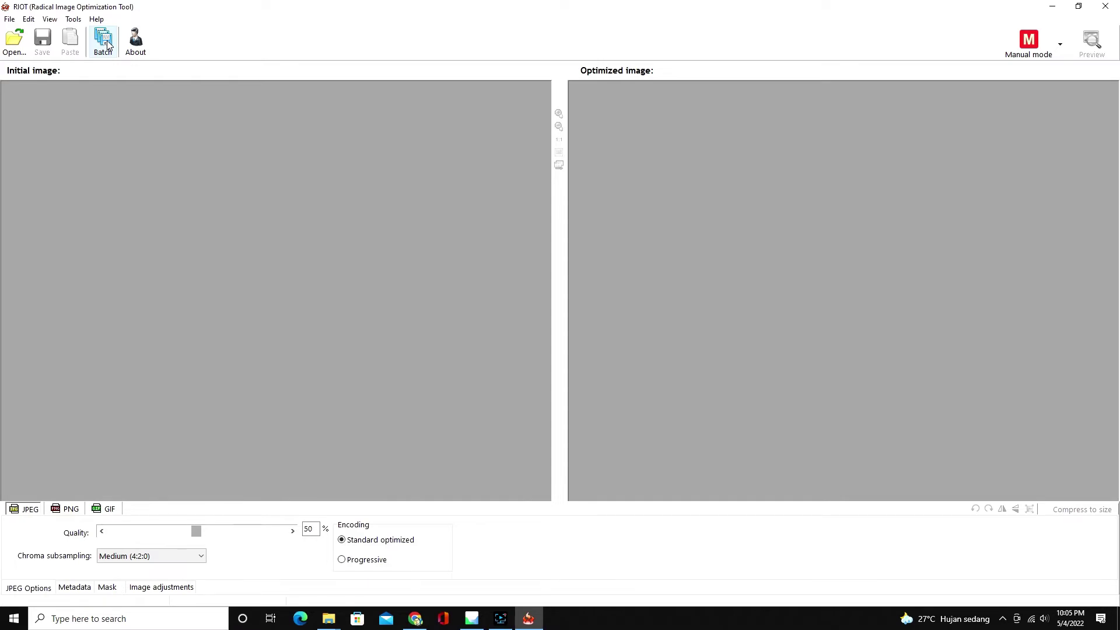
# Start a batch optimization and browse for images to add in the FOTO DRONE folder under VIDIO YOUTUBE\051_RESIZE FOTO DGN RIOT on drive G
pyautogui.click(107, 45)
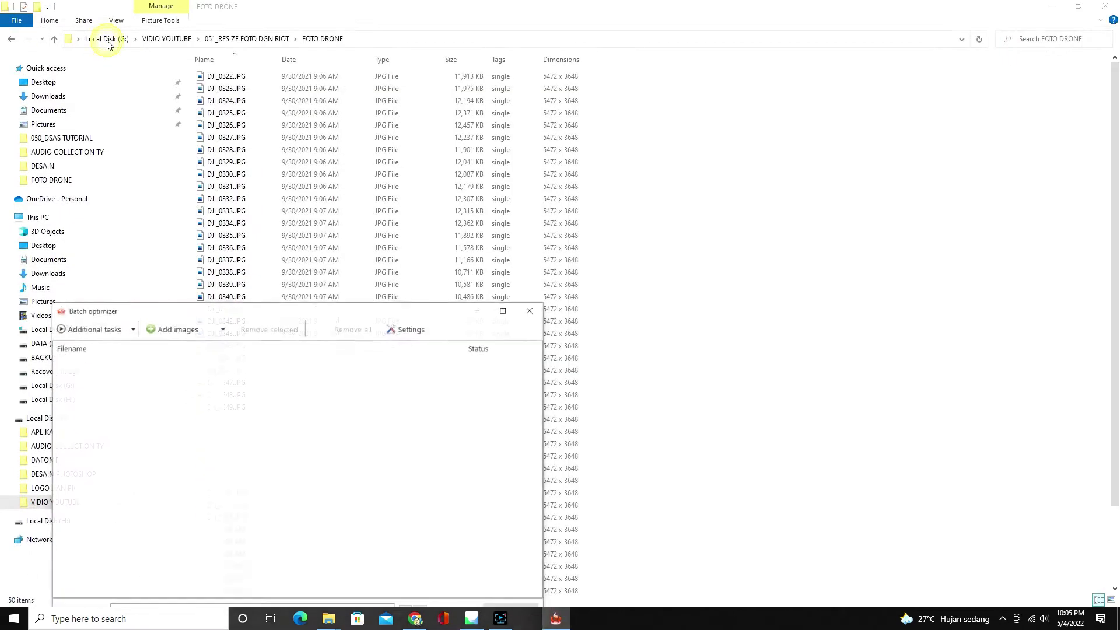
pyautogui.click(367, 313)
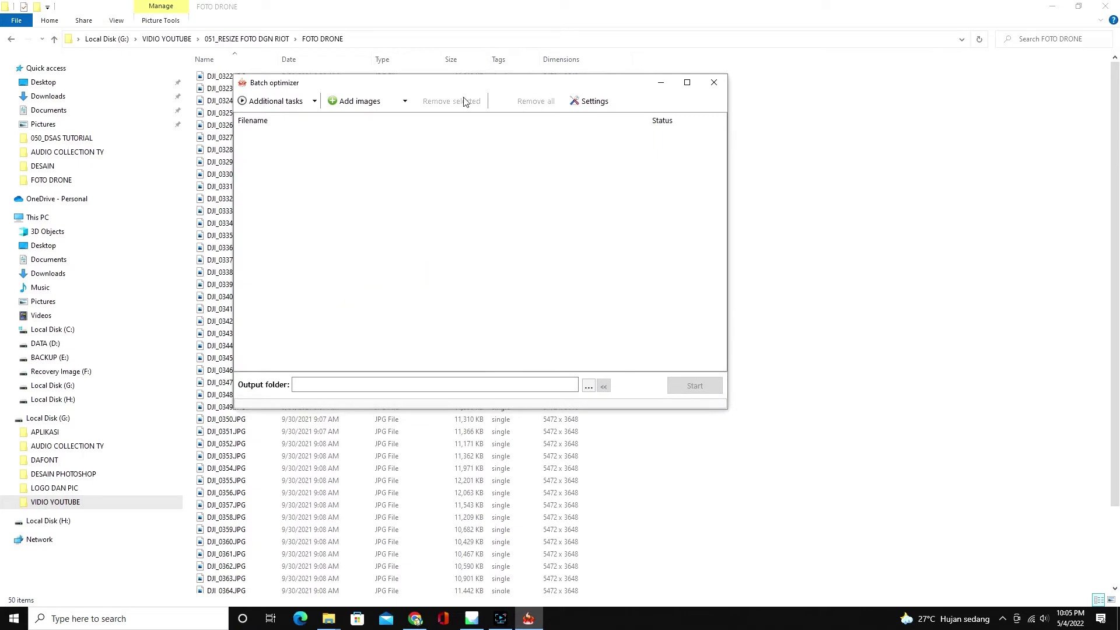
pyautogui.click(405, 102)
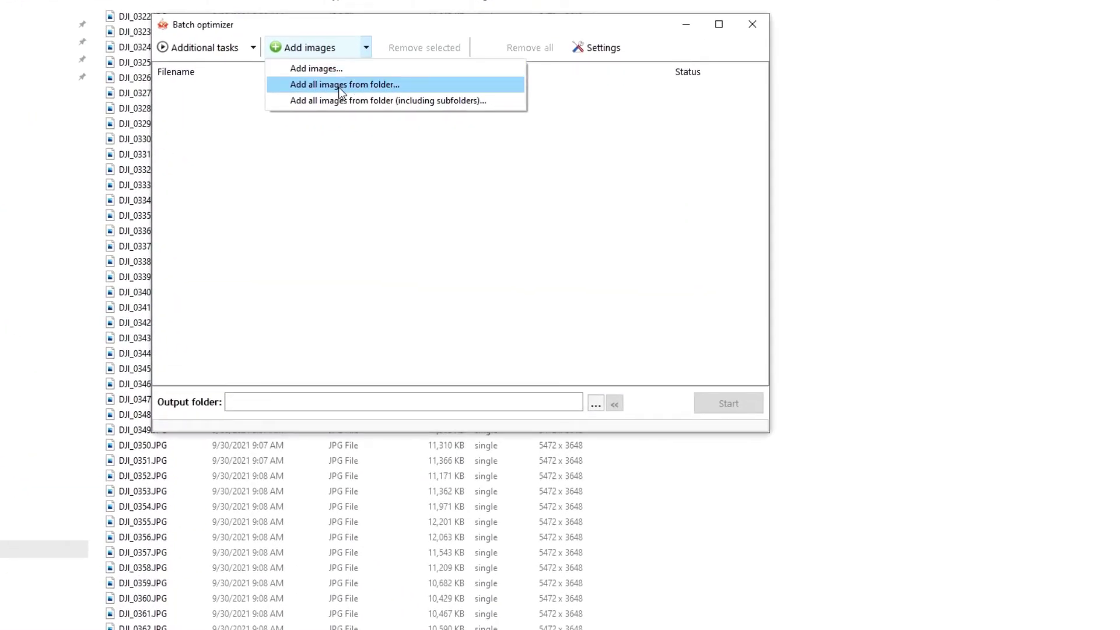
pyautogui.click(326, 69)
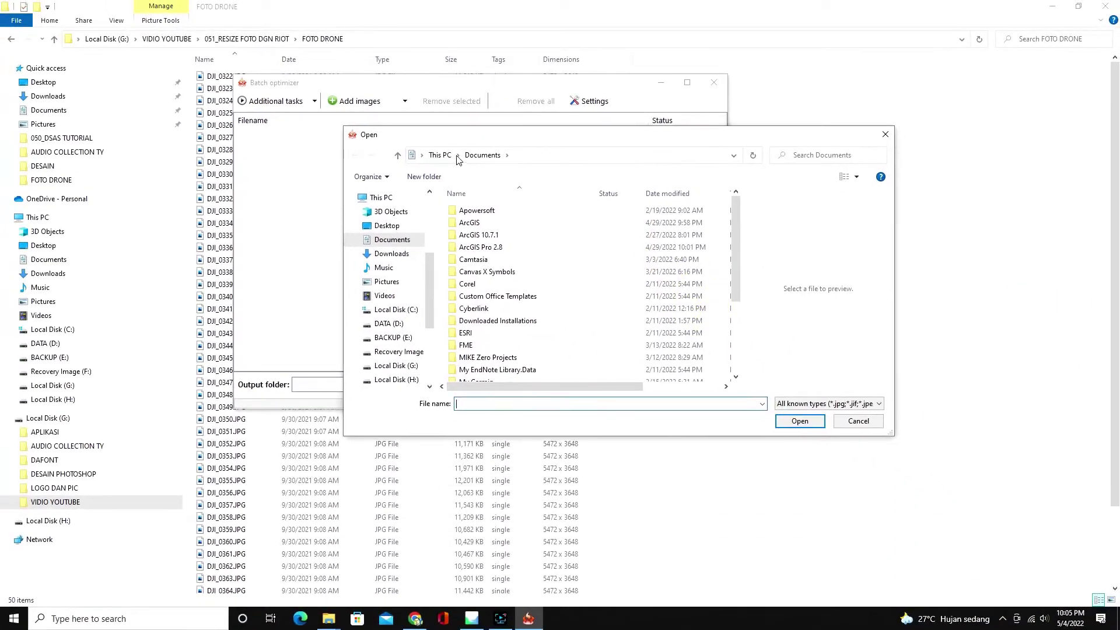
pyautogui.scroll(-3, 422, 310)
pyautogui.scroll(-1, 419, 322)
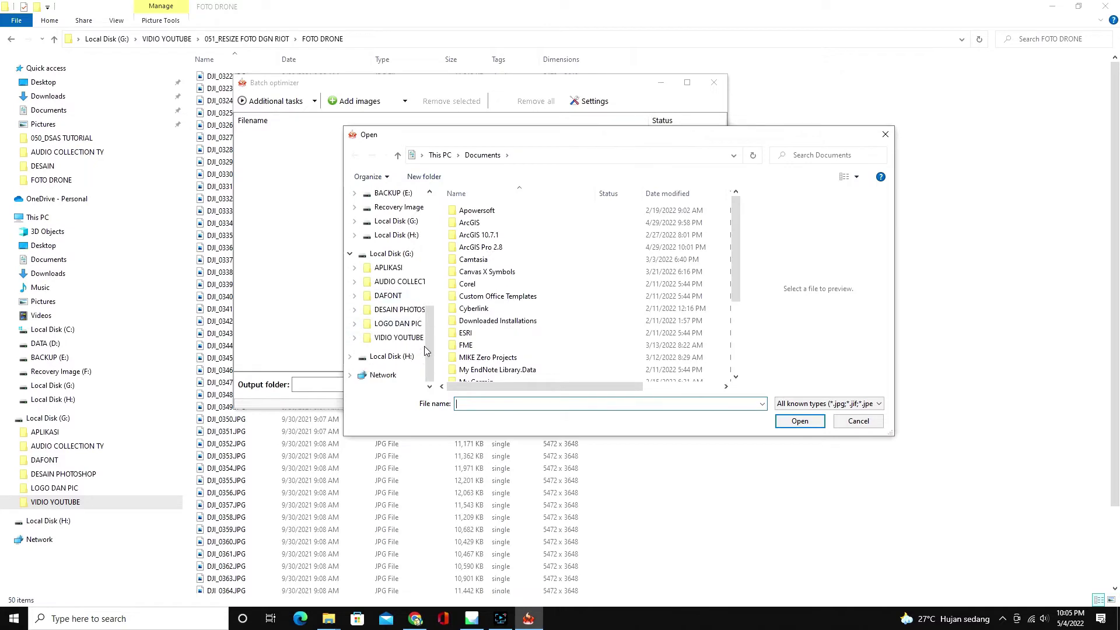
pyautogui.click(405, 338)
pyautogui.scroll(-6, 569, 331)
pyautogui.scroll(-5, 569, 331)
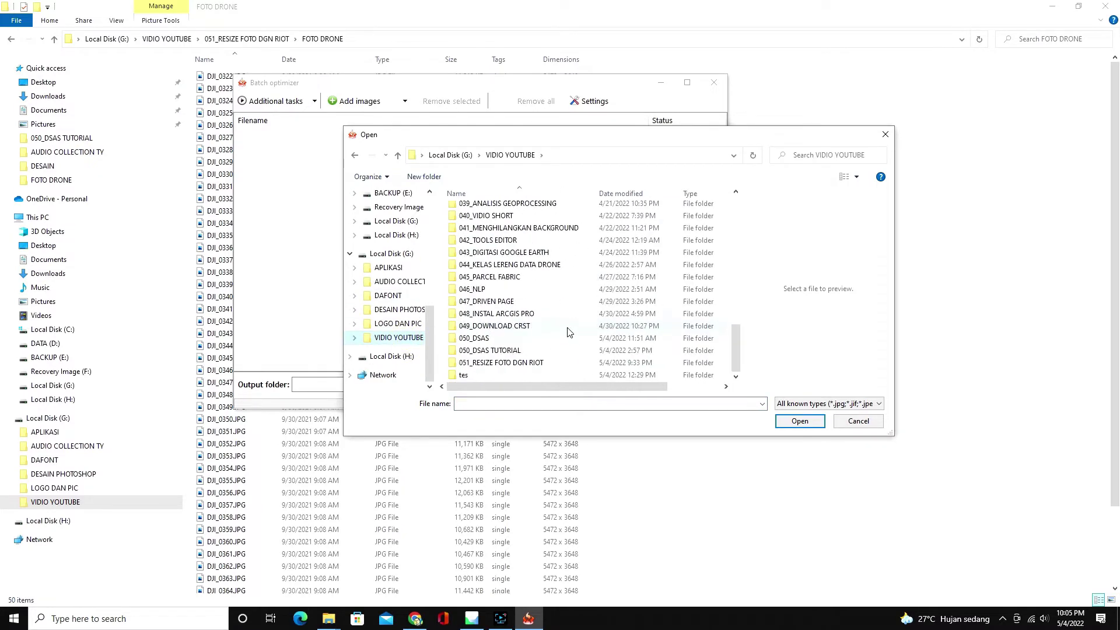
pyautogui.doubleClick(503, 364)
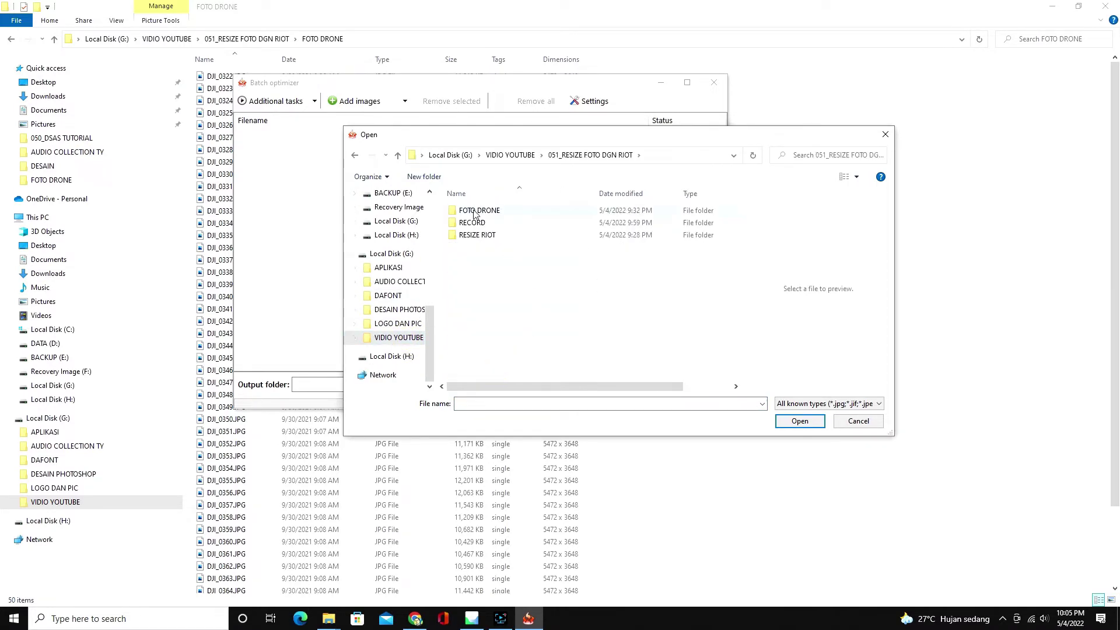
pyautogui.doubleClick(477, 211)
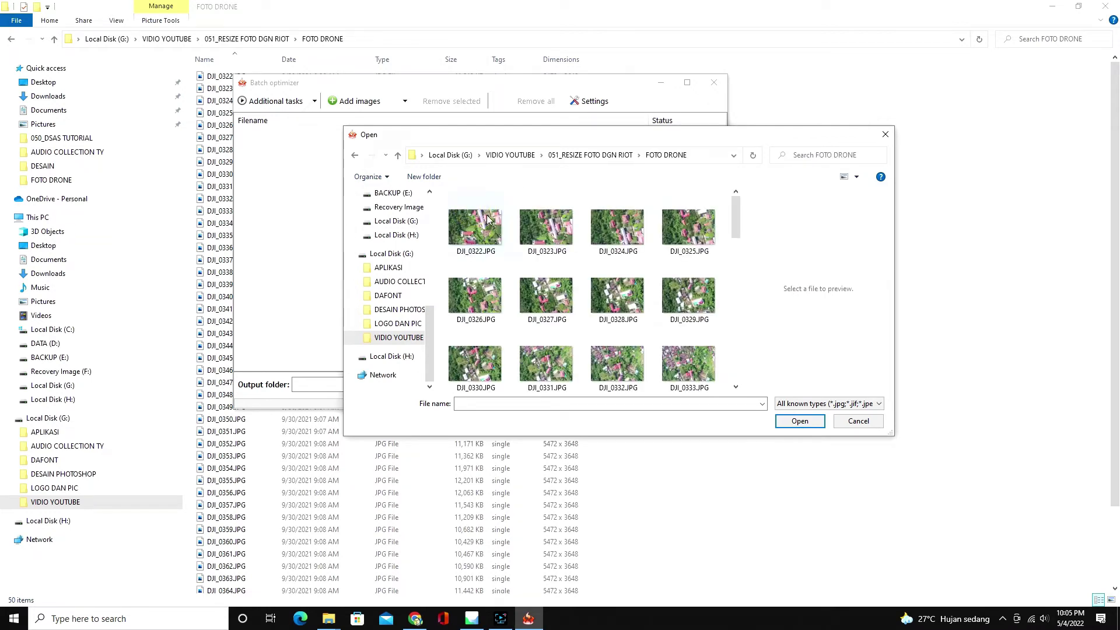
# Add all the drone photos in FOTO DRONE, from DJI_0322.JPG to DJI_0371.JPG, to the batch list
pyautogui.click(397, 155)
pyautogui.doubleClick(459, 210)
pyautogui.click(461, 214)
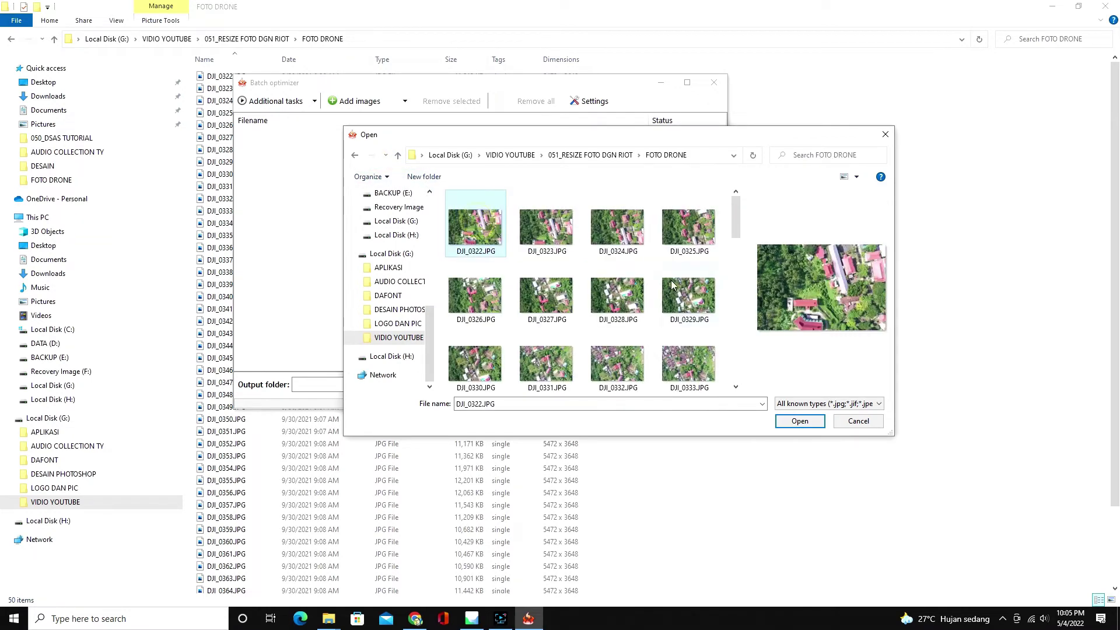
pyautogui.scroll(-5, 677, 290)
pyautogui.scroll(-3, 677, 290)
pyautogui.keyDown('shift'); pyautogui.click(559, 365); pyautogui.keyUp('shift')
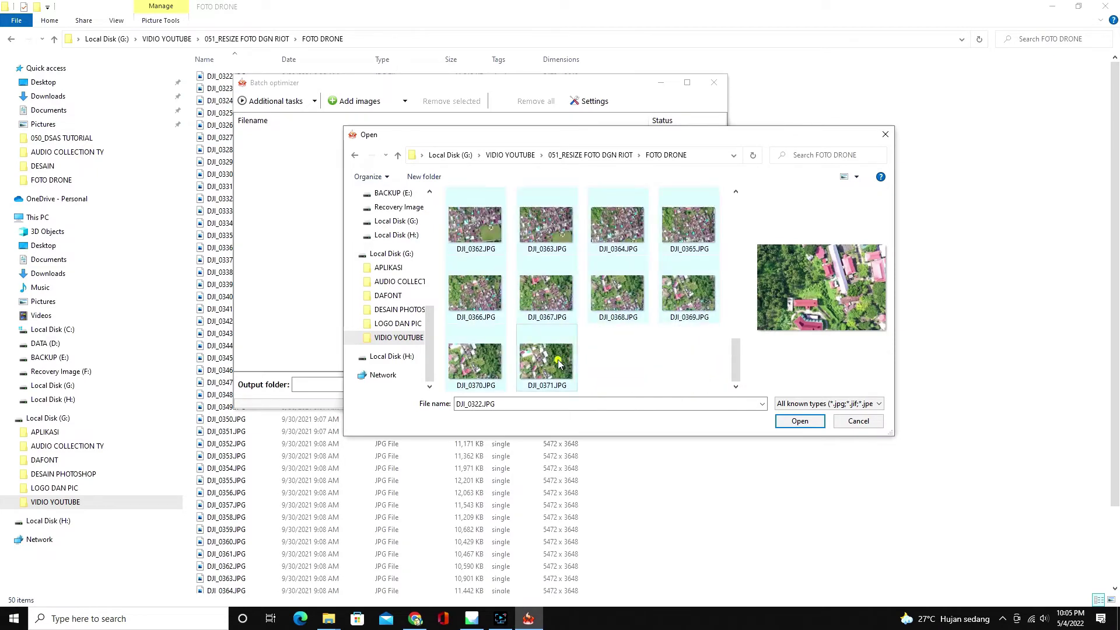
pyautogui.click(798, 421)
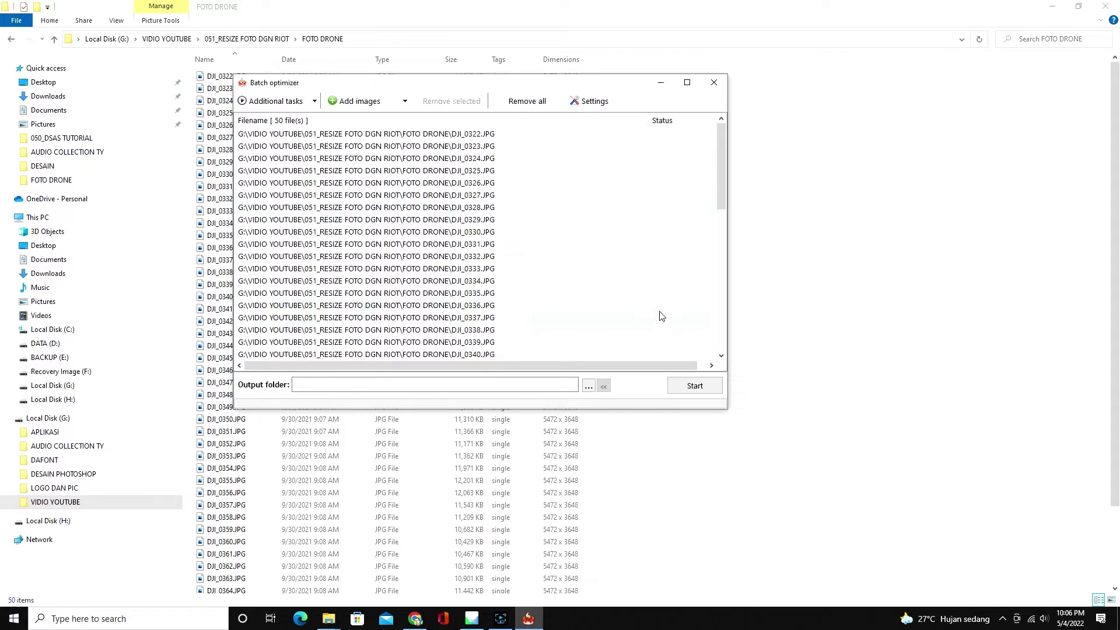
# Set the batch output folder to G:\VIDIO YOUTUBE\051_RESIZE FOTO DGN RIOT\RESIZE RIOT and run the batch optimization
pyautogui.click(588, 387)
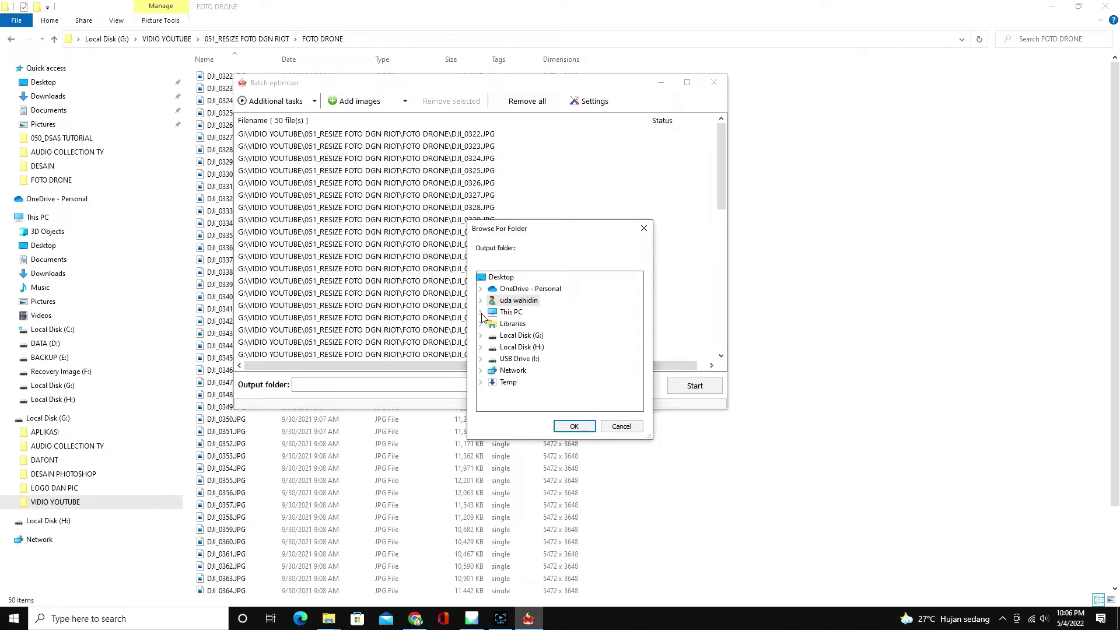
pyautogui.click(481, 335)
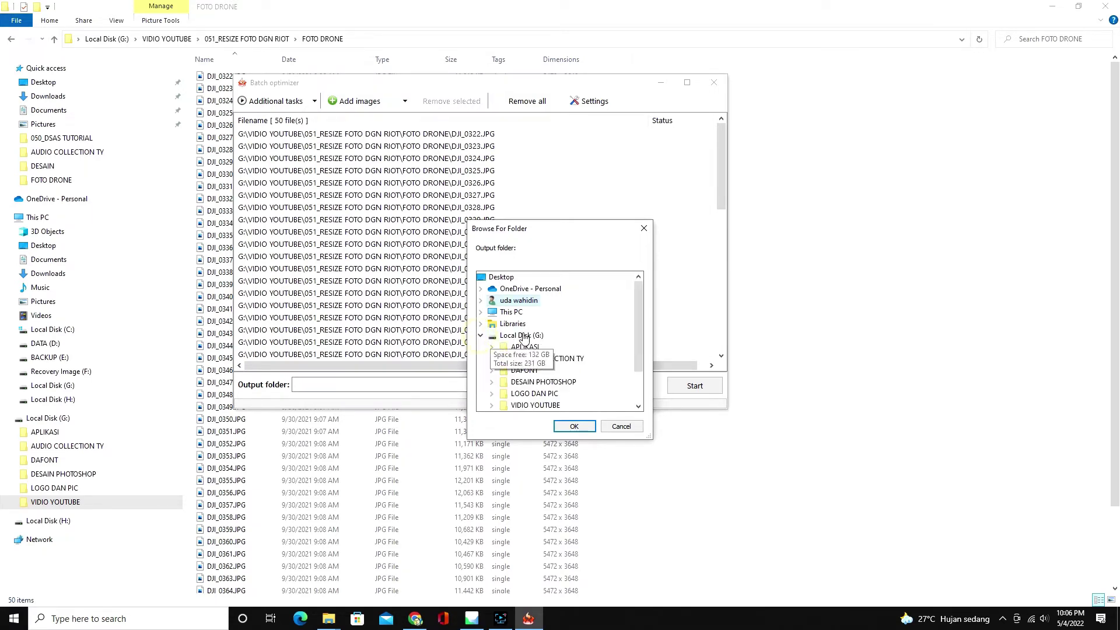
pyautogui.scroll(-2, 524, 338)
pyautogui.click(491, 360)
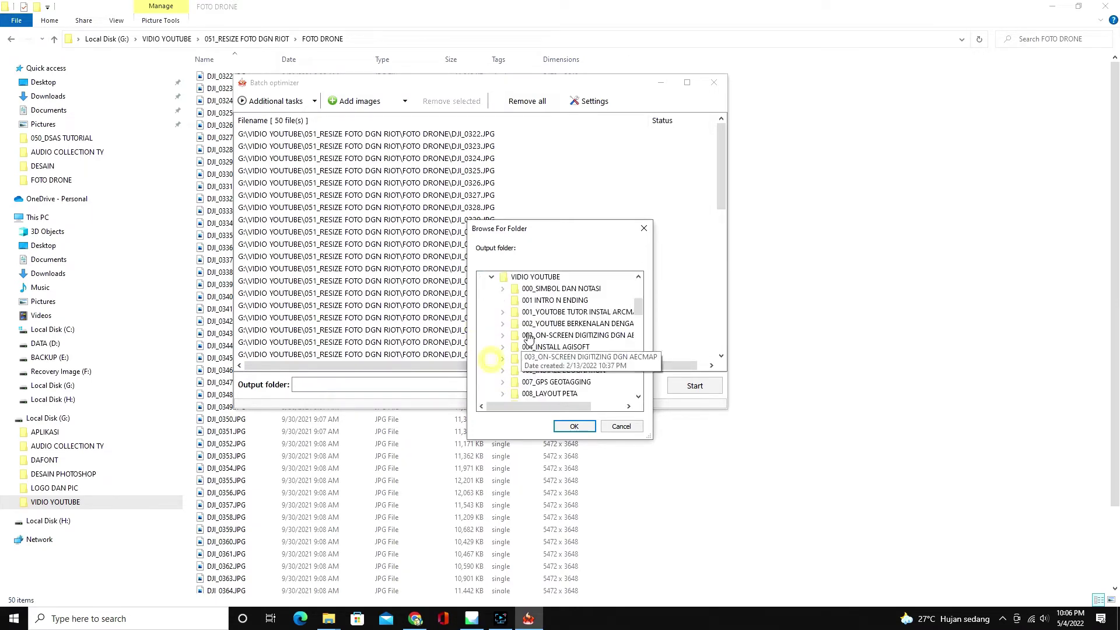
pyautogui.scroll(-15, 528, 339)
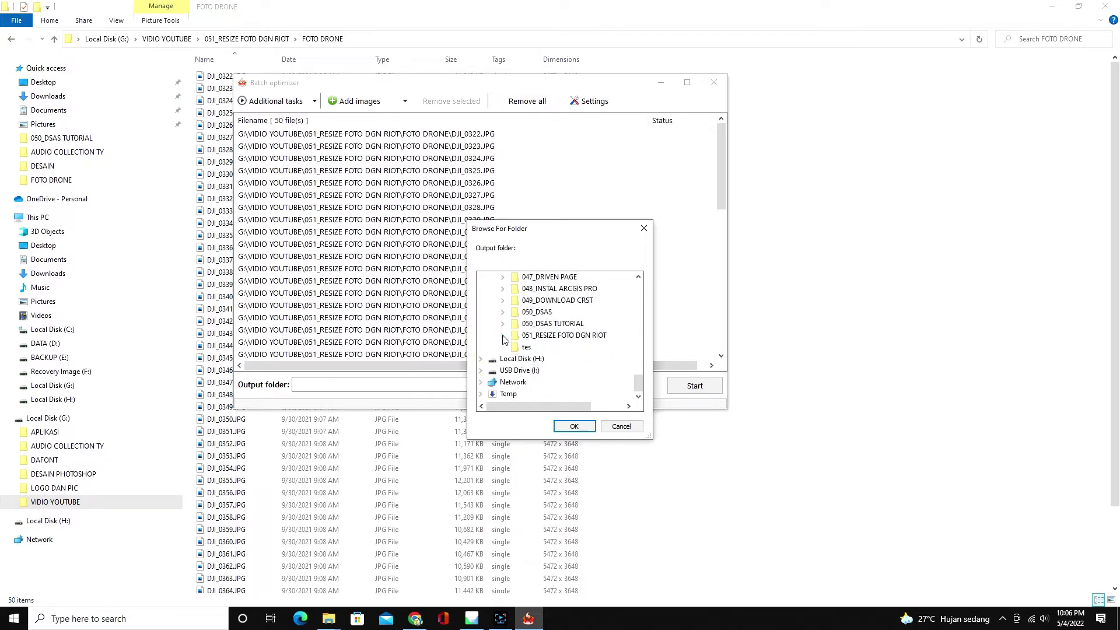
pyautogui.click(503, 336)
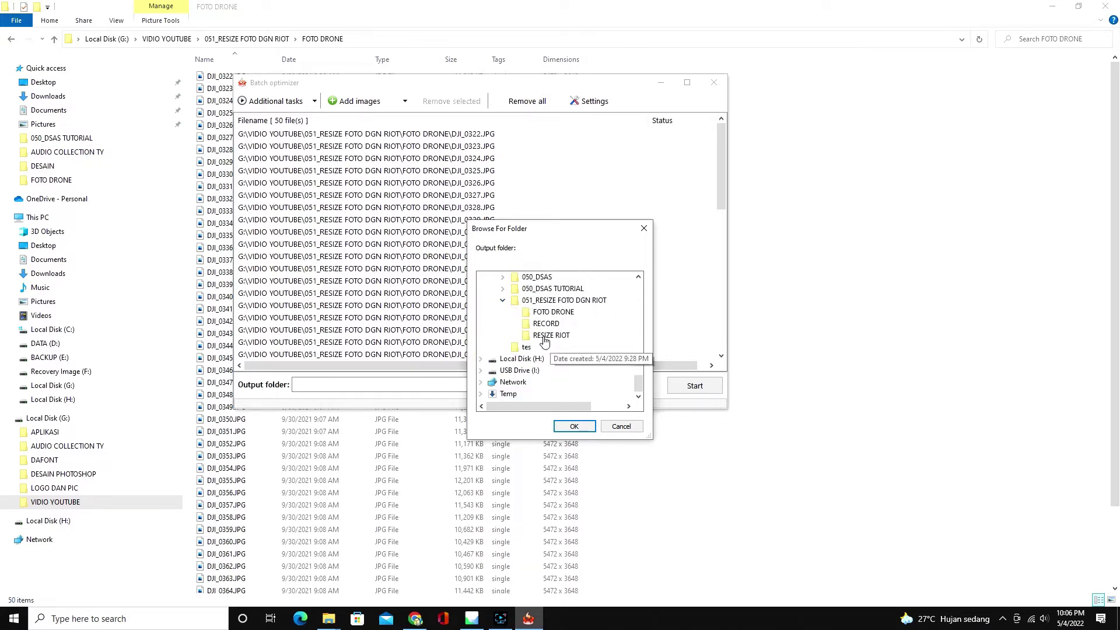
pyautogui.click(548, 336)
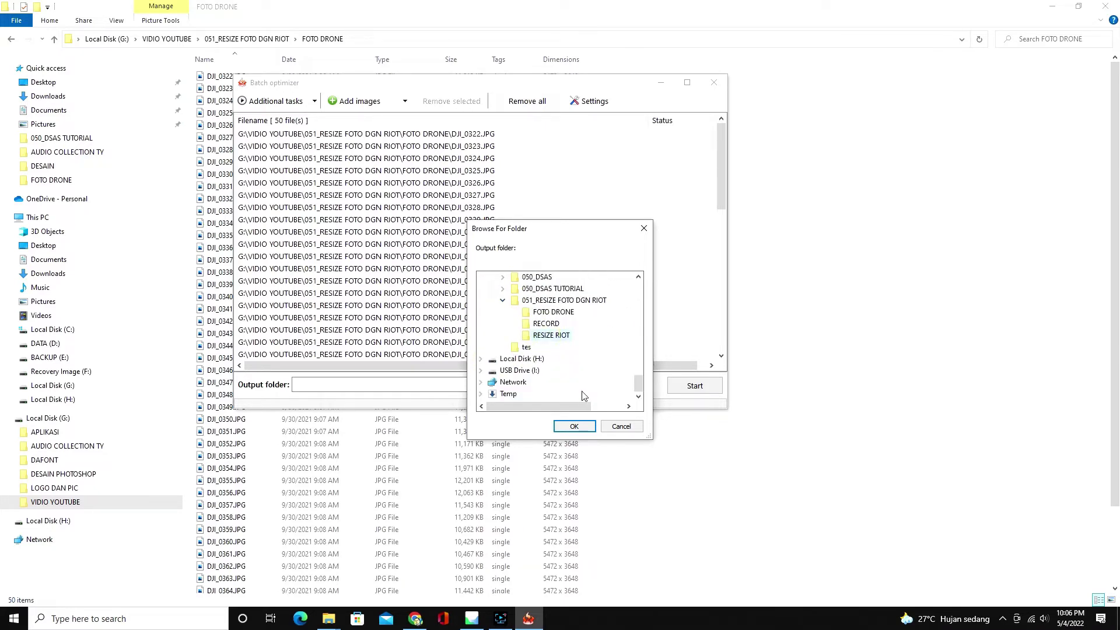
pyautogui.click(574, 427)
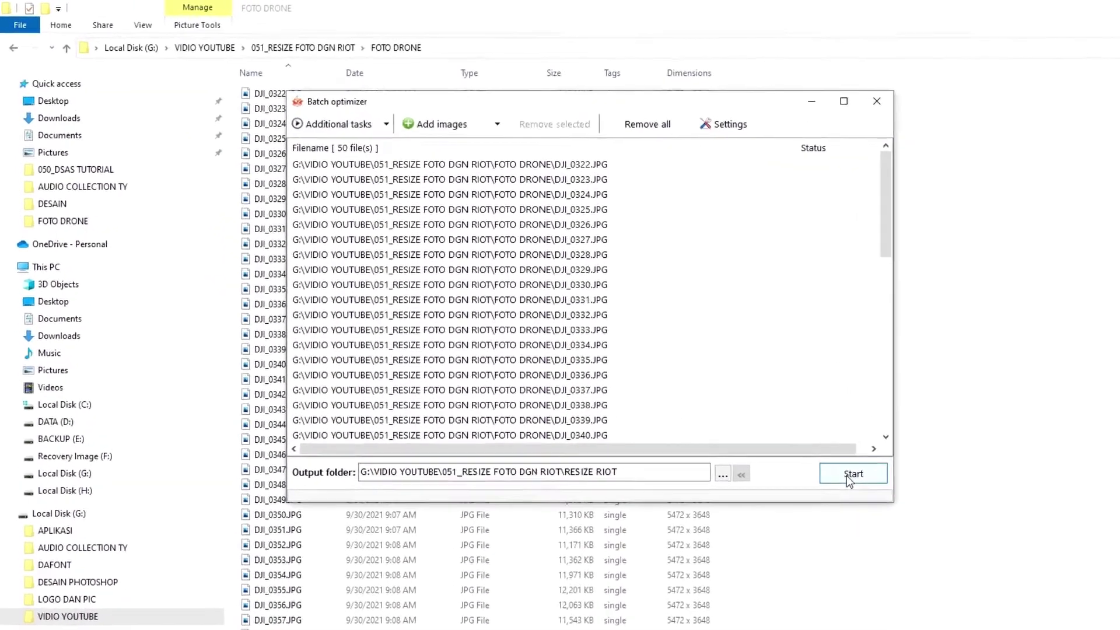
pyautogui.click(692, 388)
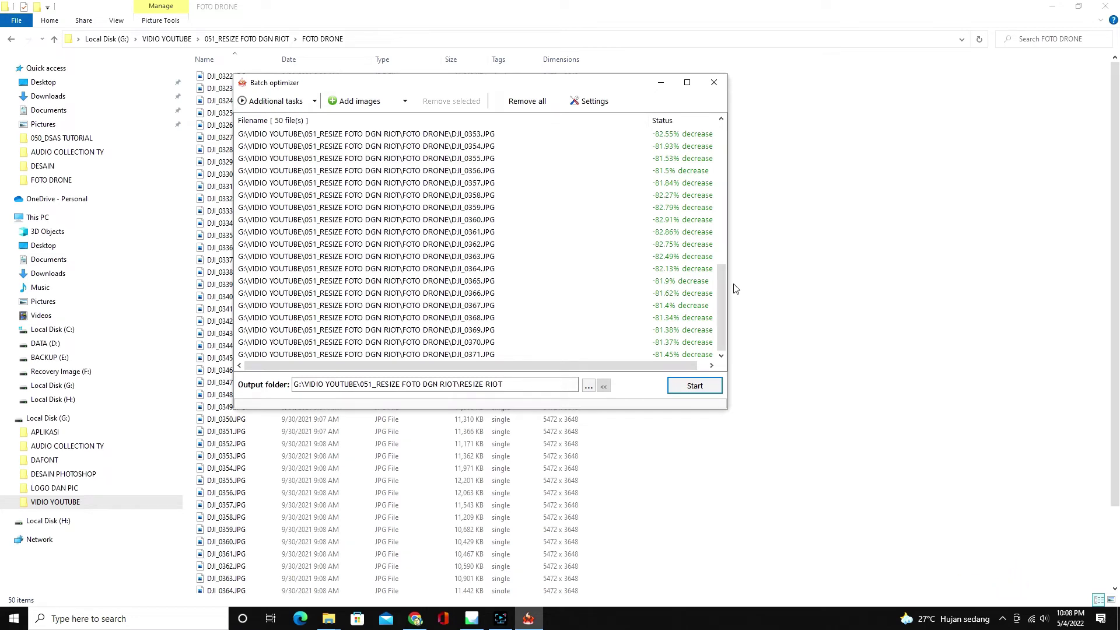
pyautogui.click(713, 83)
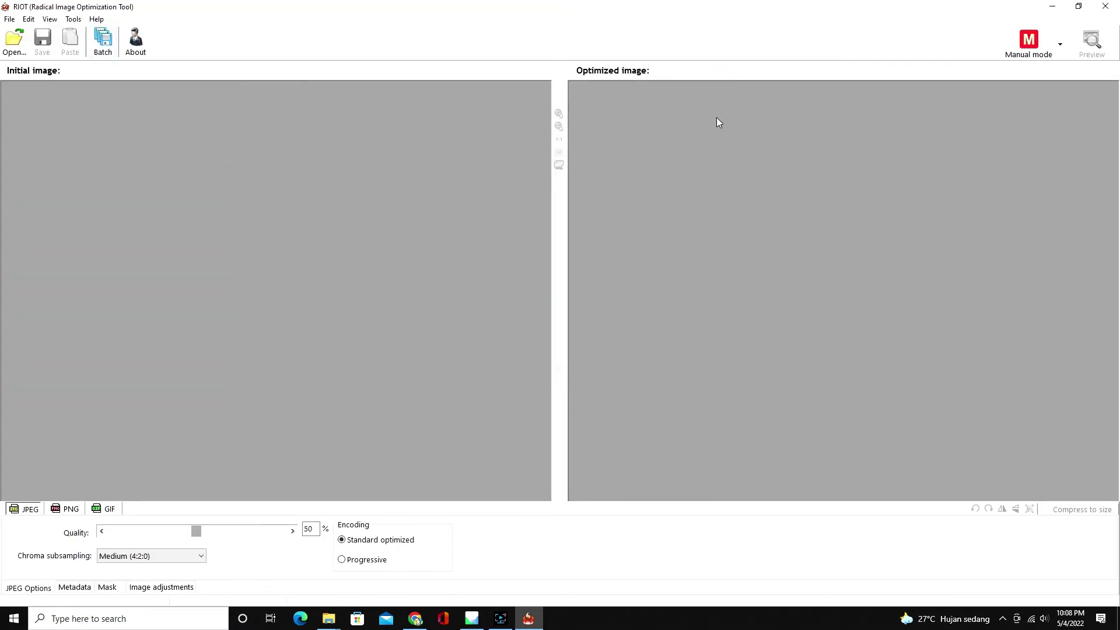
# Switch to File Explorer and open the RESIZE RIOT folder inside VIDIO YOUTUBE\051_RESIZE FOTO DGN RIOT on drive G
pyautogui.click(329, 619)
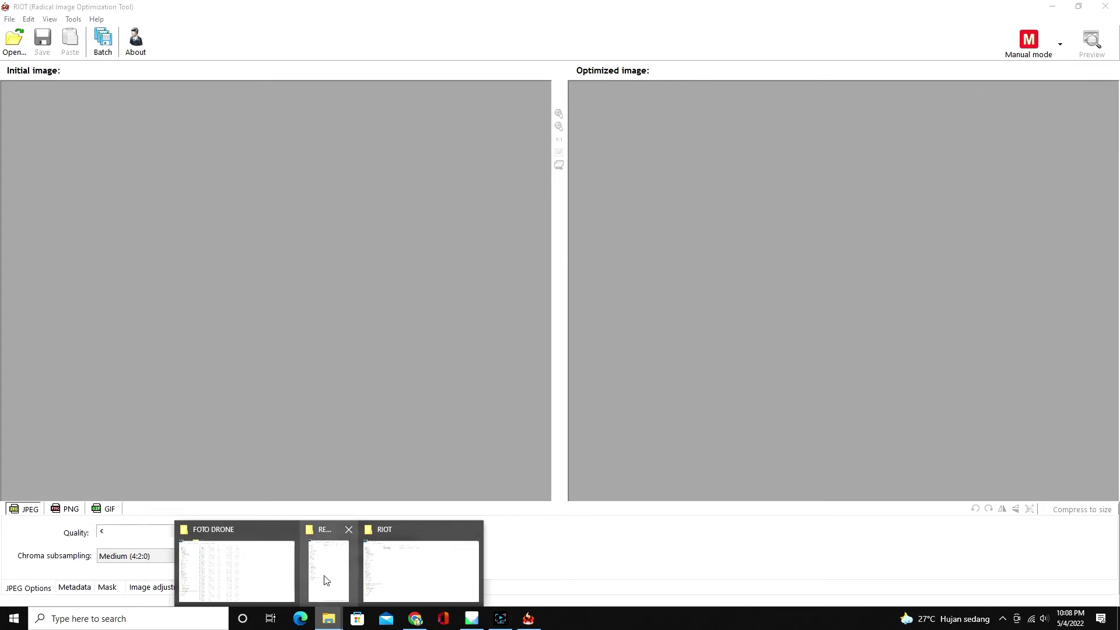
pyautogui.moveTo(325, 580)
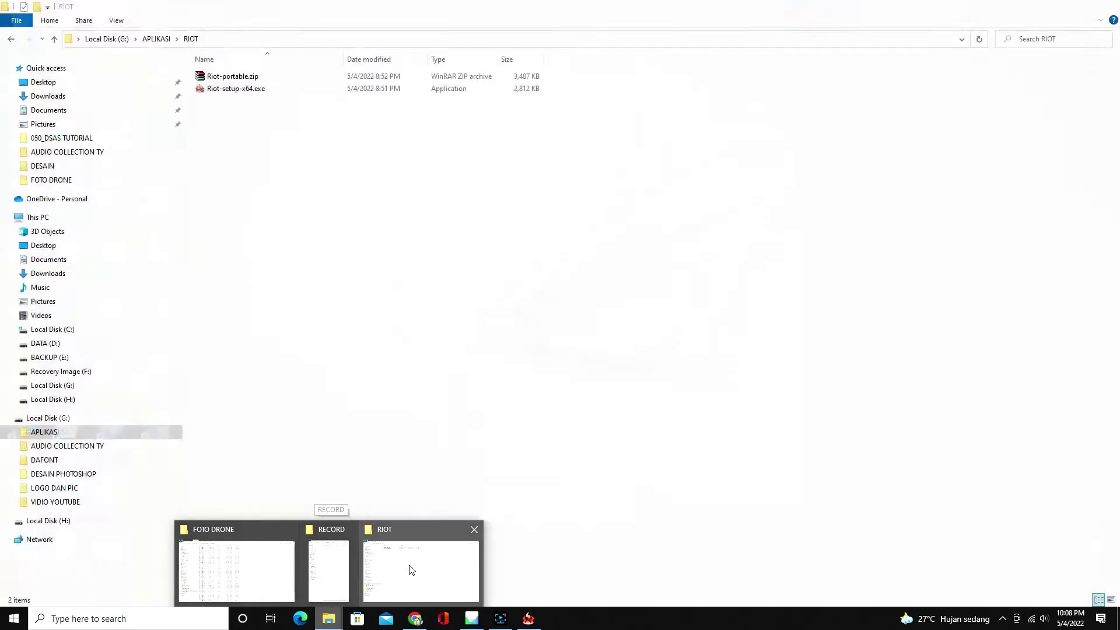
pyautogui.click(409, 566)
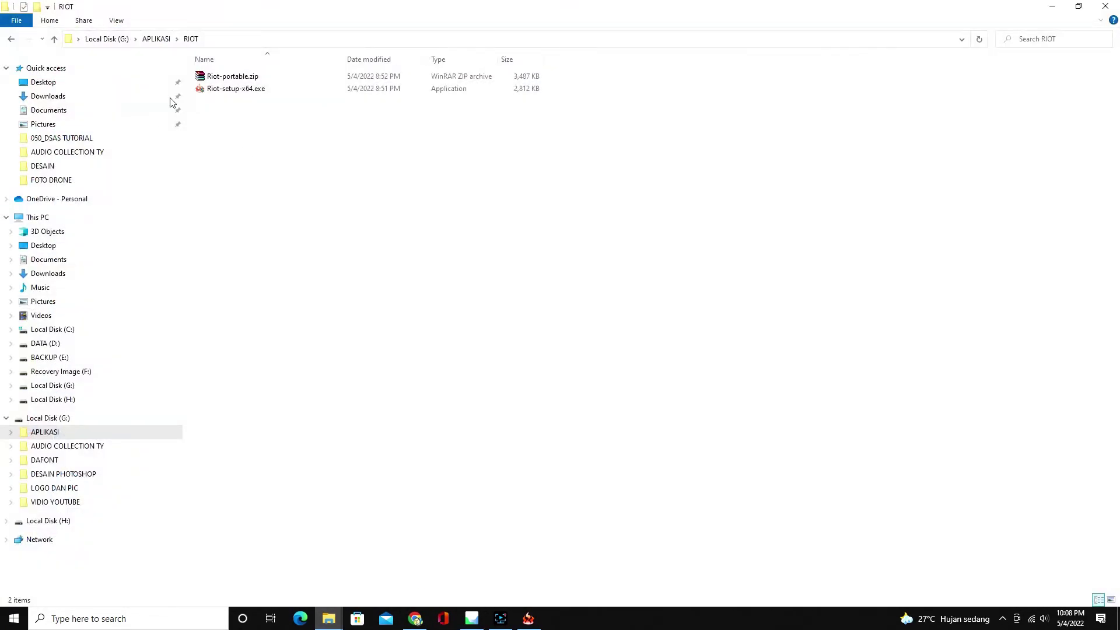
pyautogui.click(73, 502)
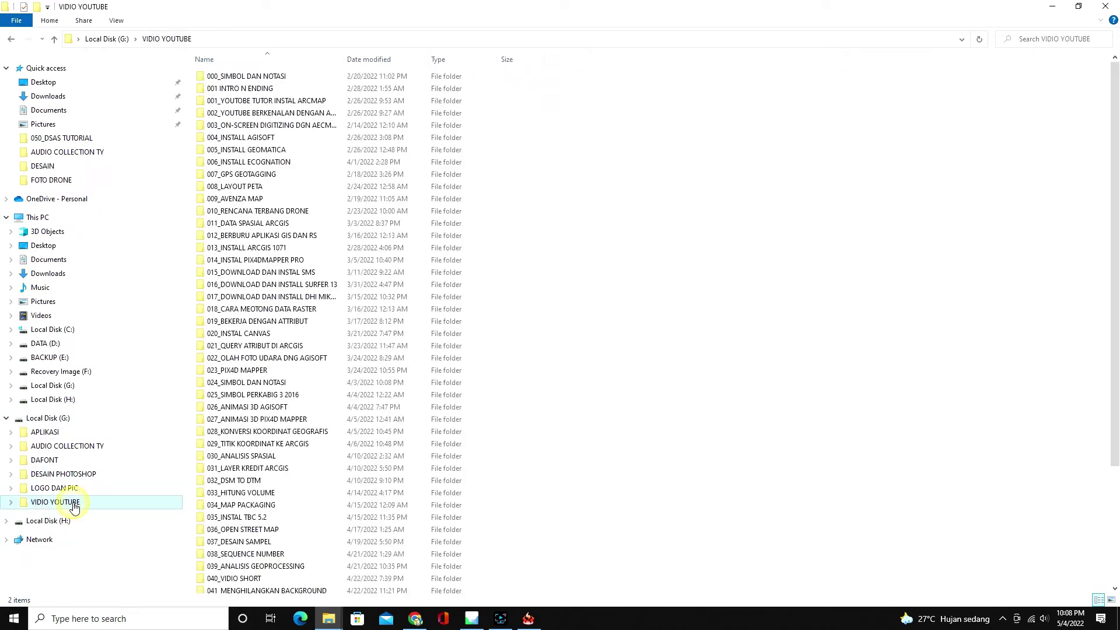
pyautogui.scroll(-4, 313, 455)
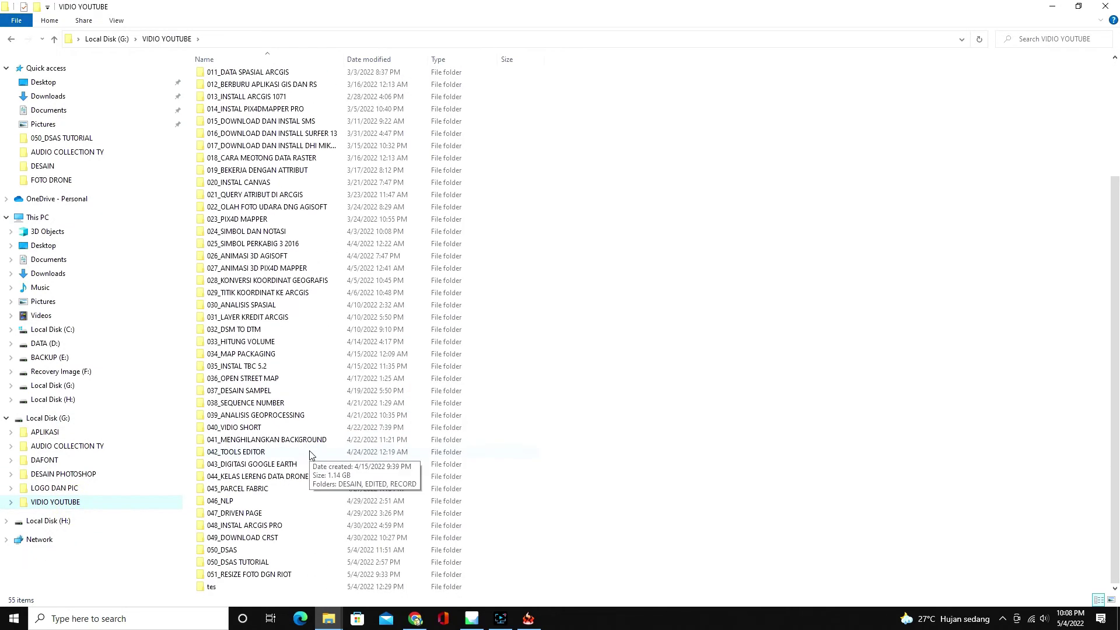
pyautogui.doubleClick(253, 578)
pyautogui.click(227, 104)
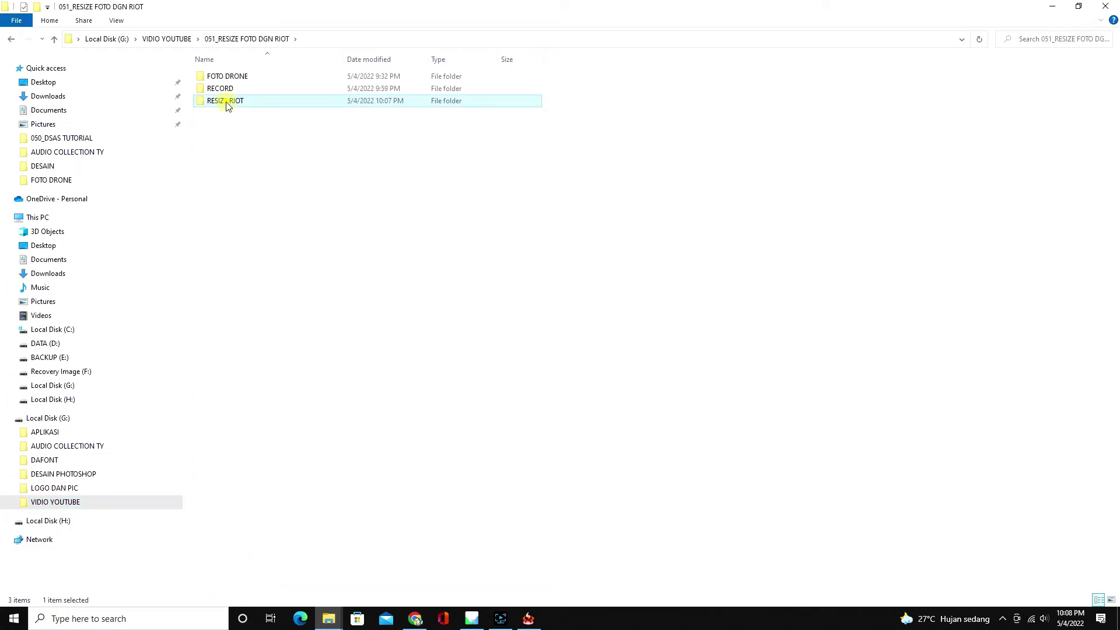
pyautogui.doubleClick(228, 104)
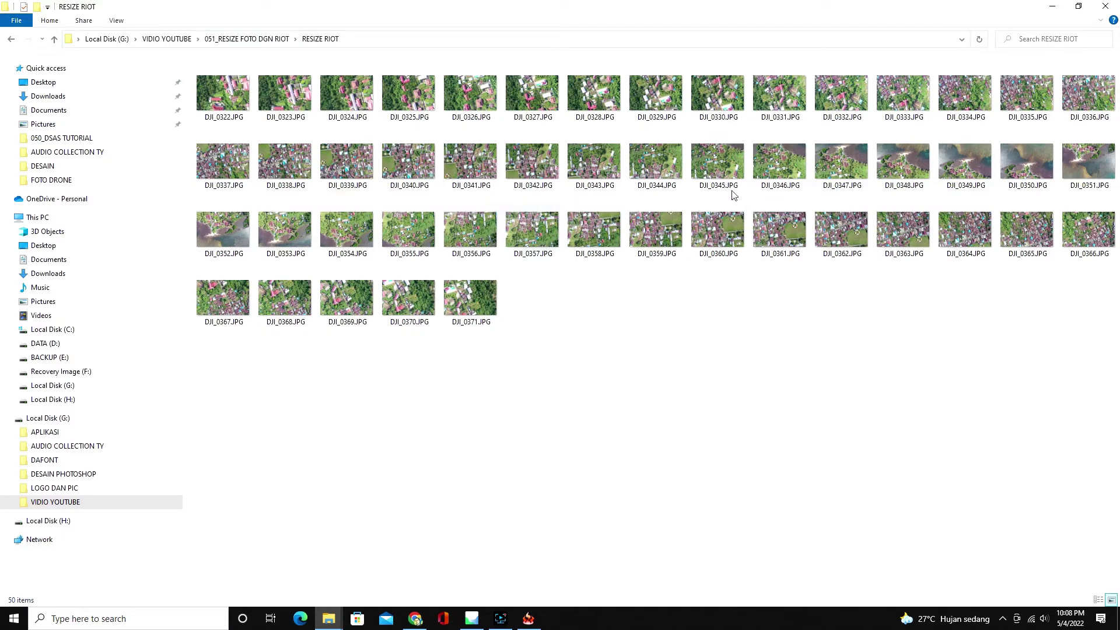
# List the RESIZE RIOT photos in the Details layout and add a Dimensions column
pyautogui.click(117, 21)
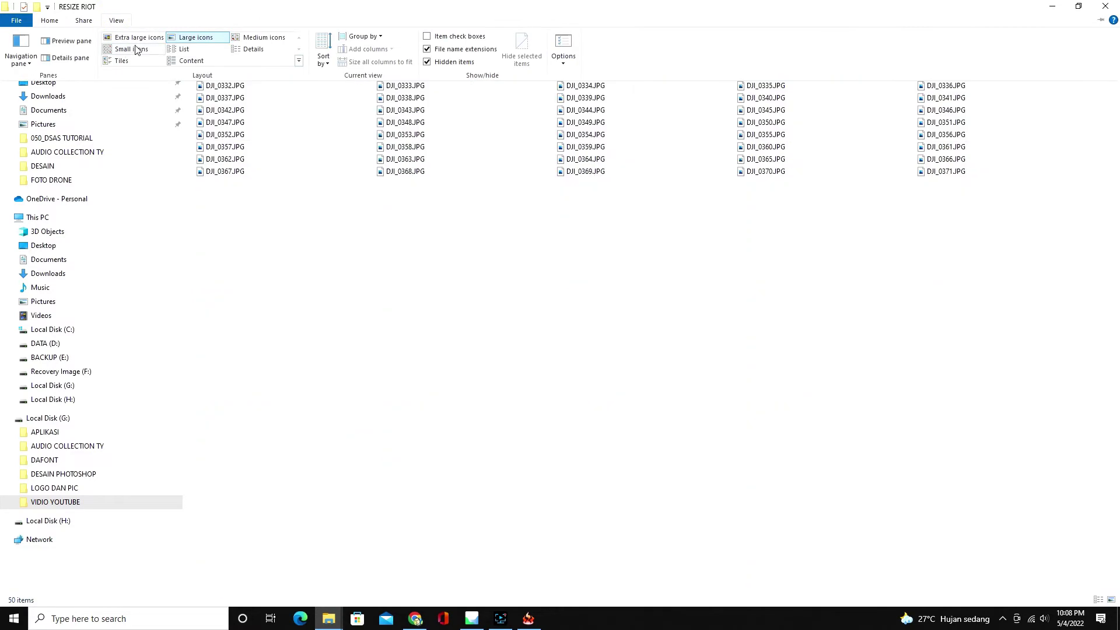
pyautogui.click(254, 49)
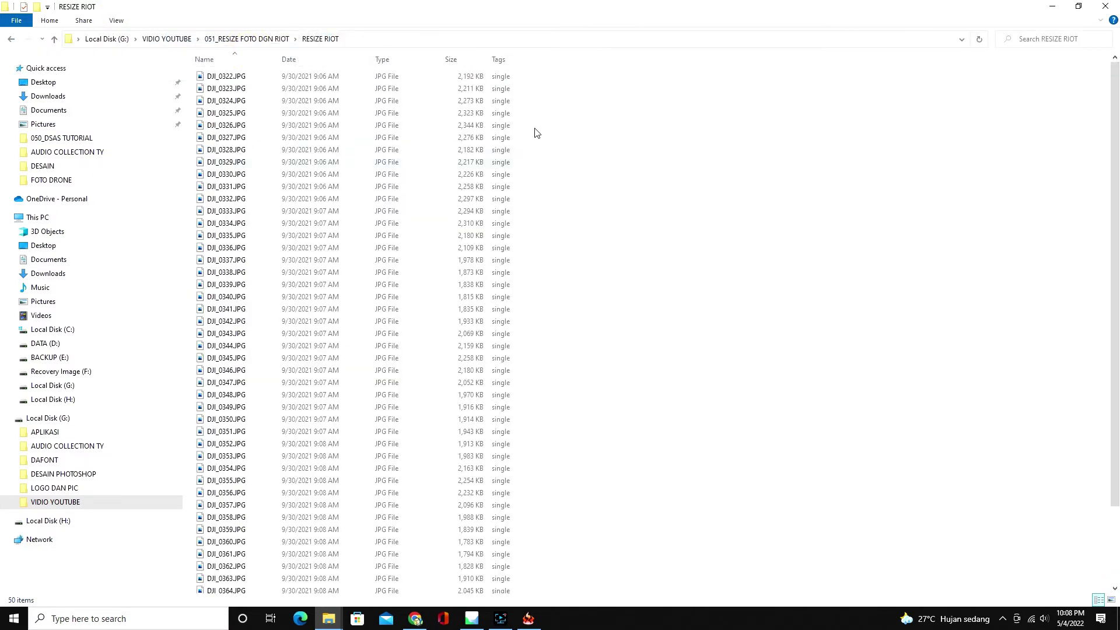
pyautogui.rightClick(552, 58)
pyautogui.click(576, 179)
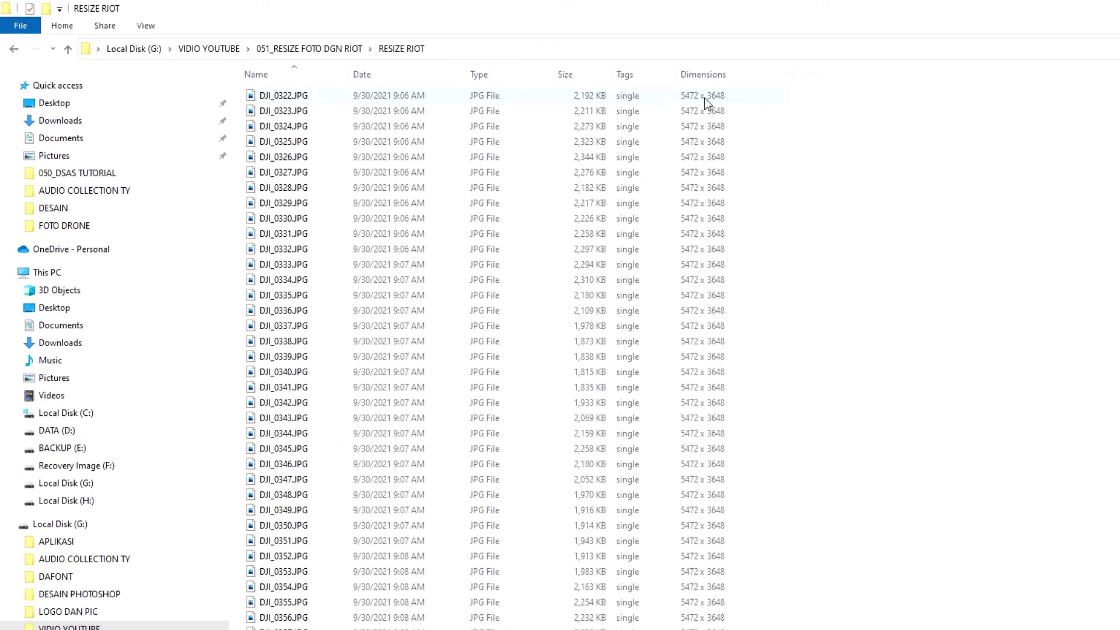
# Place the FOTO DRONE and RESIZE RIOT windows side by side and compare the photos' file sizes and dimensions
pyautogui.moveTo(611, 15); pyautogui.dragTo(1119, 153)
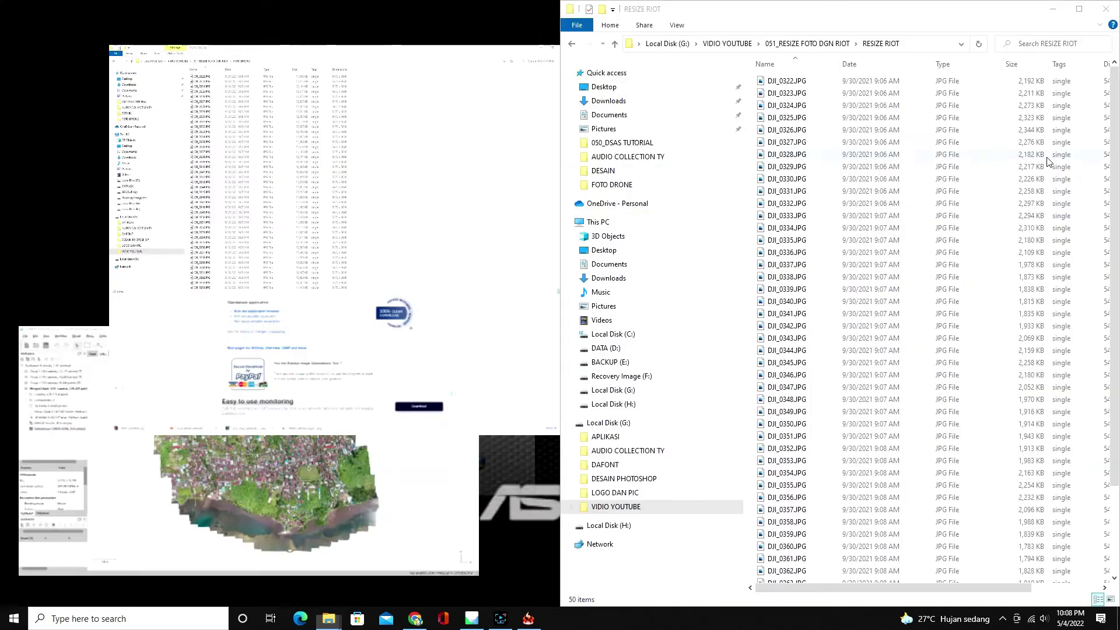
pyautogui.click(275, 130)
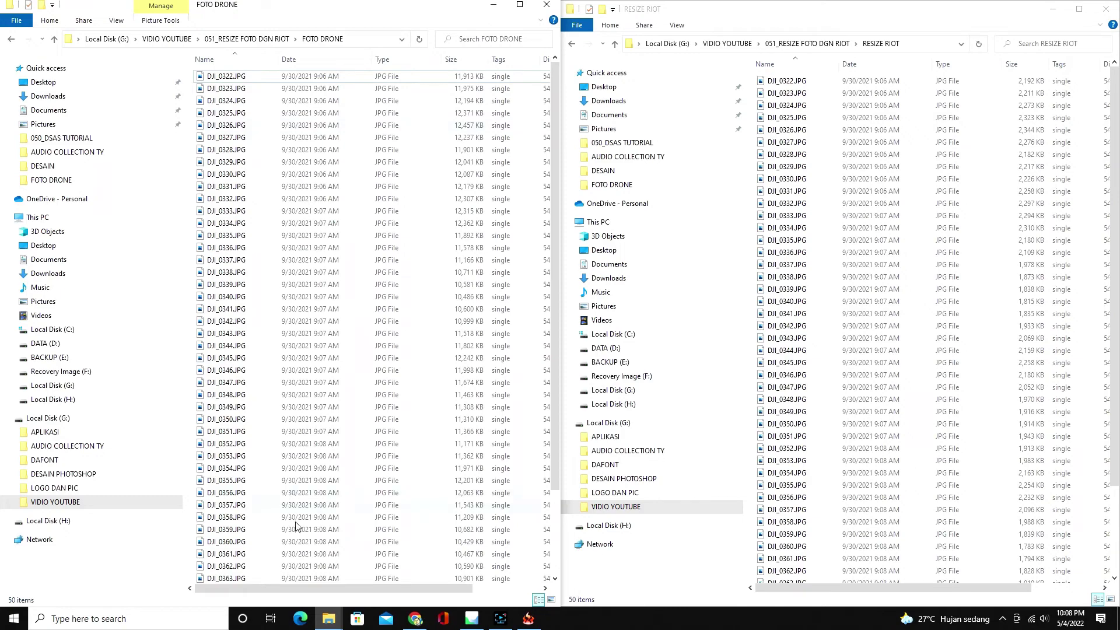
pyautogui.moveTo(318, 588); pyautogui.dragTo(382, 588)
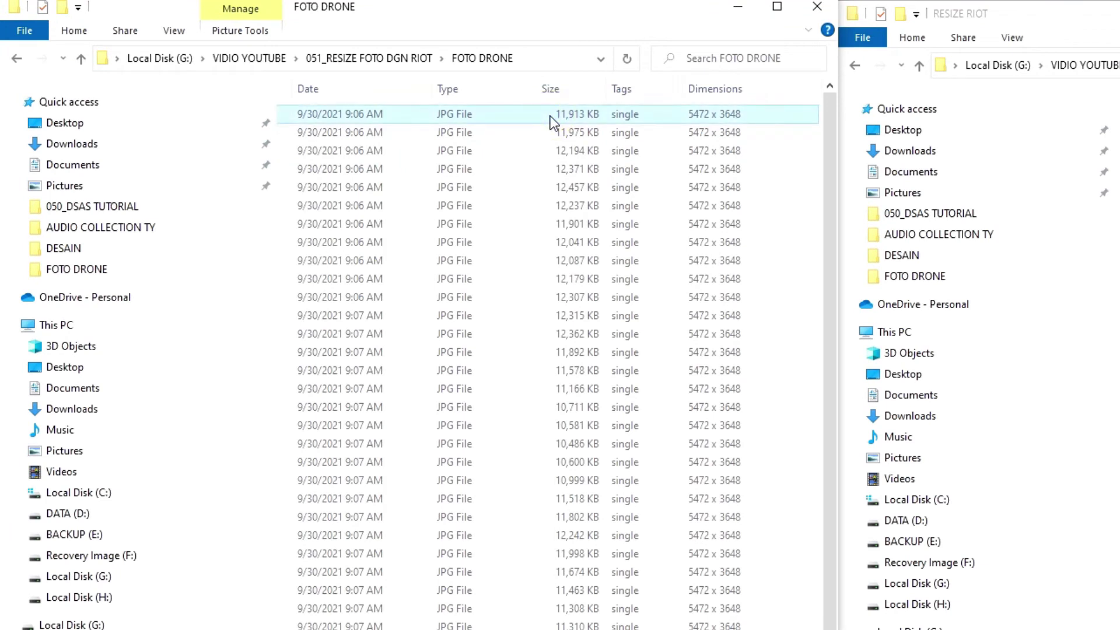
pyautogui.click(554, 154)
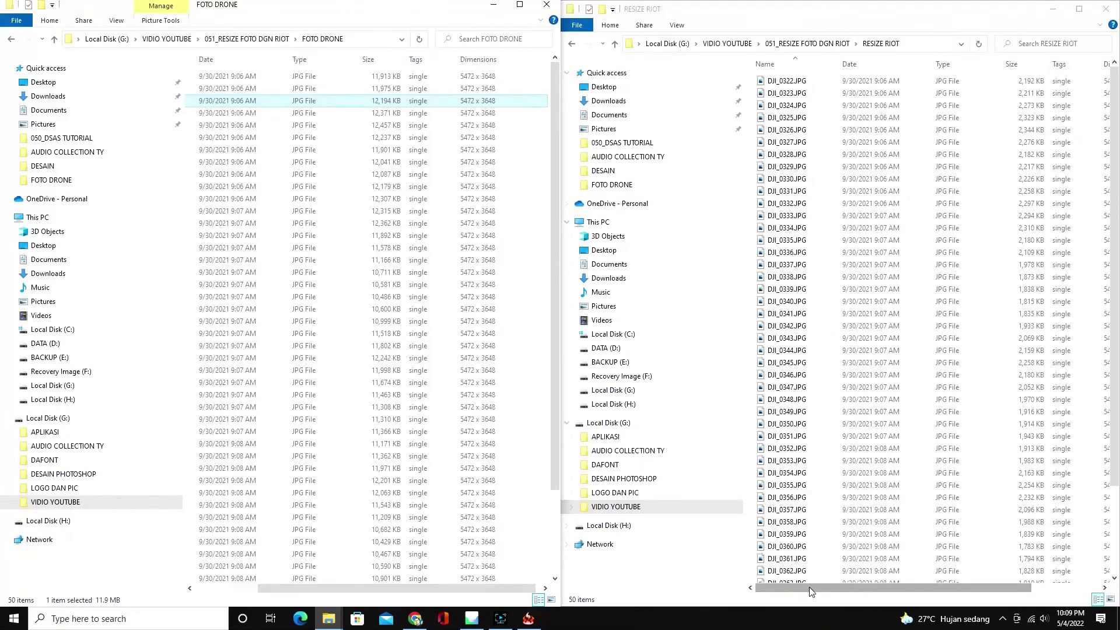
pyautogui.moveTo(810, 587); pyautogui.dragTo(881, 588)
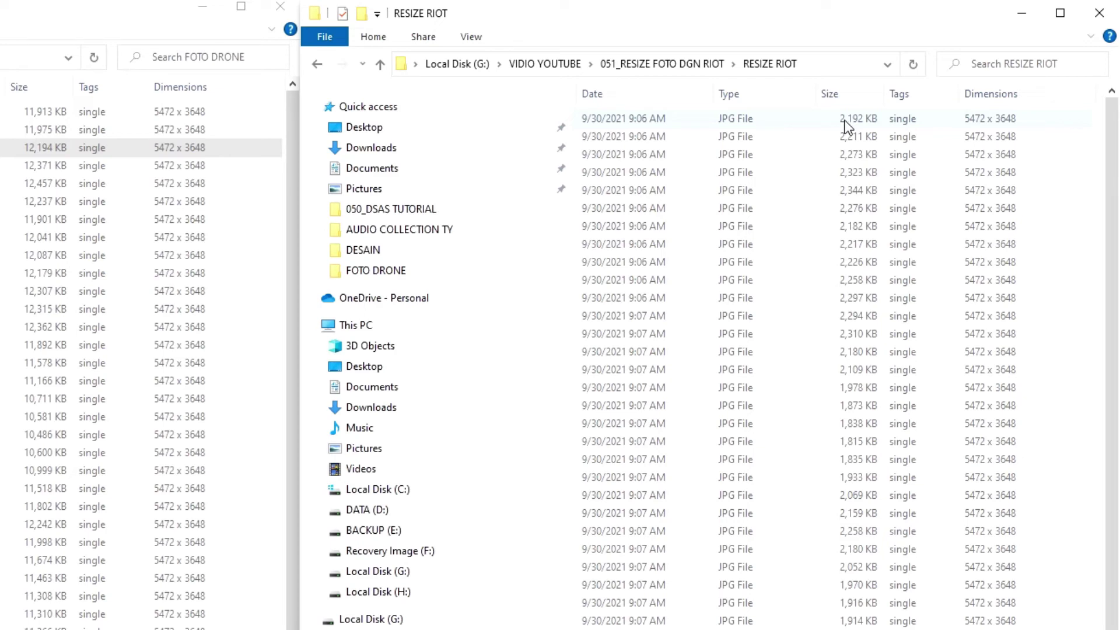
# Open the original DJI_0324.JPG from FOTO DRONE in Photos and shrink its window to cover roughly the FOTO DRONE half of the screen
pyautogui.click(846, 120)
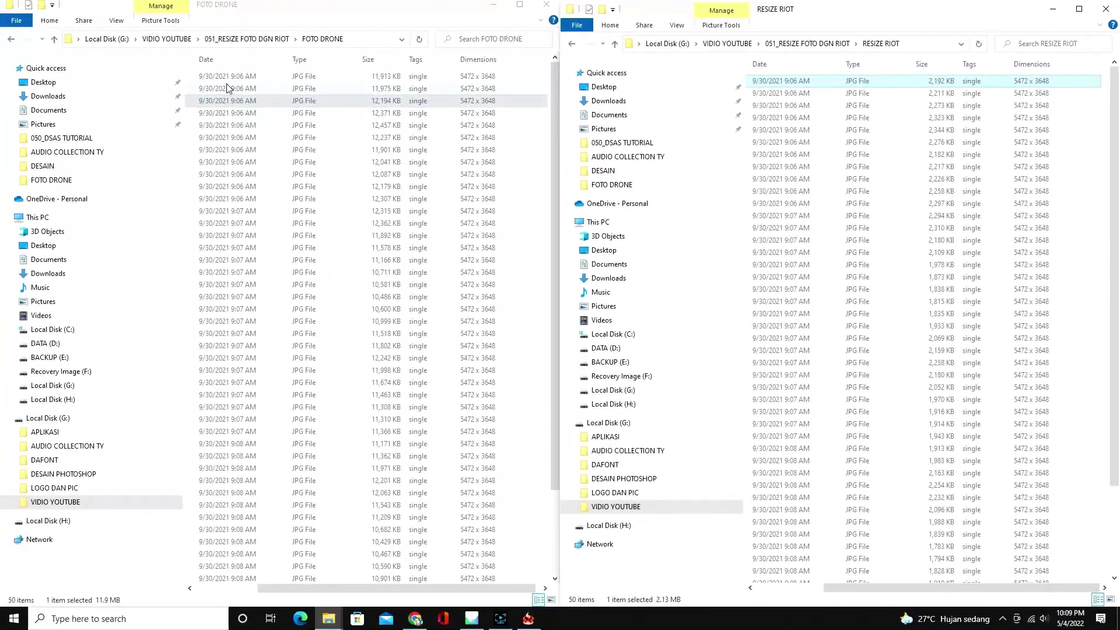
pyautogui.click(773, 107)
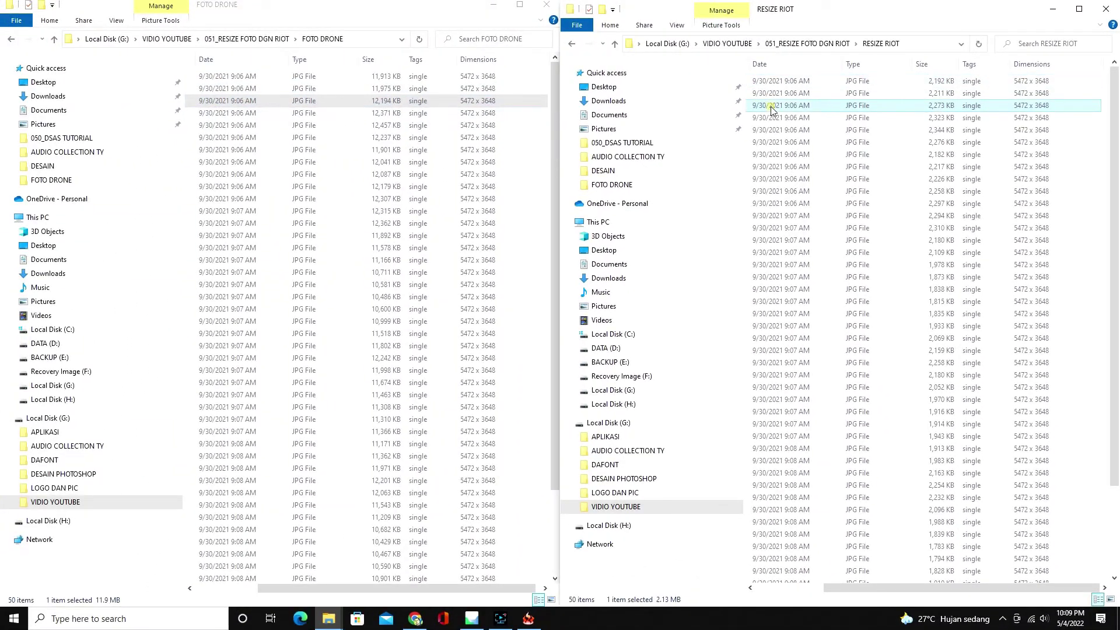
pyautogui.click(228, 103)
pyautogui.doubleClick(228, 102)
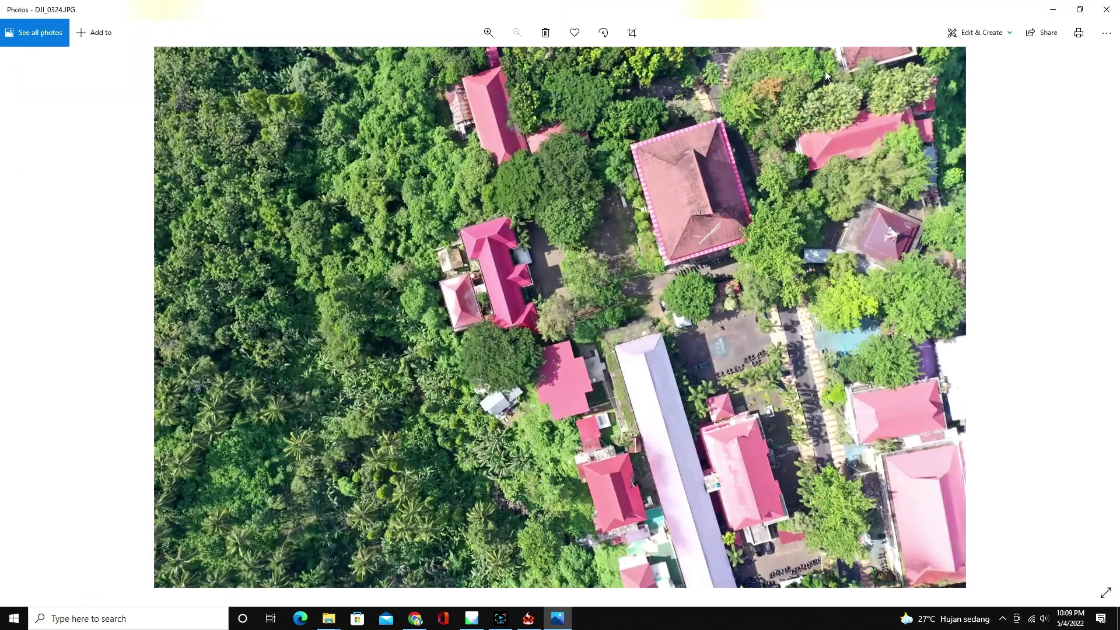
pyautogui.moveTo(738, 10); pyautogui.dragTo(382, 108)
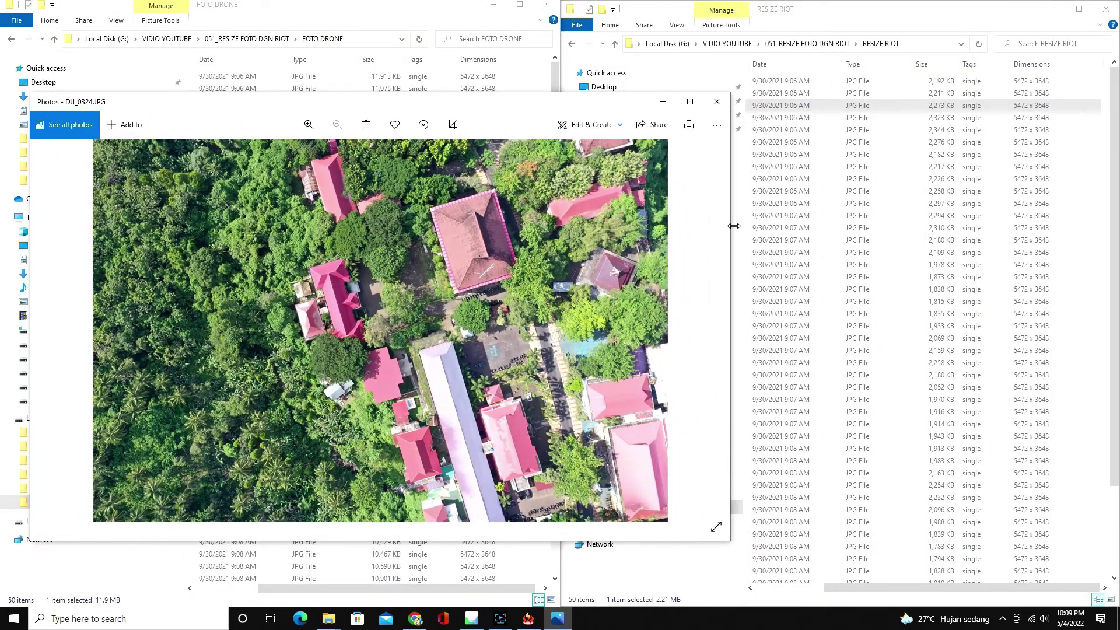
pyautogui.moveTo(732, 226); pyautogui.dragTo(670, 236)
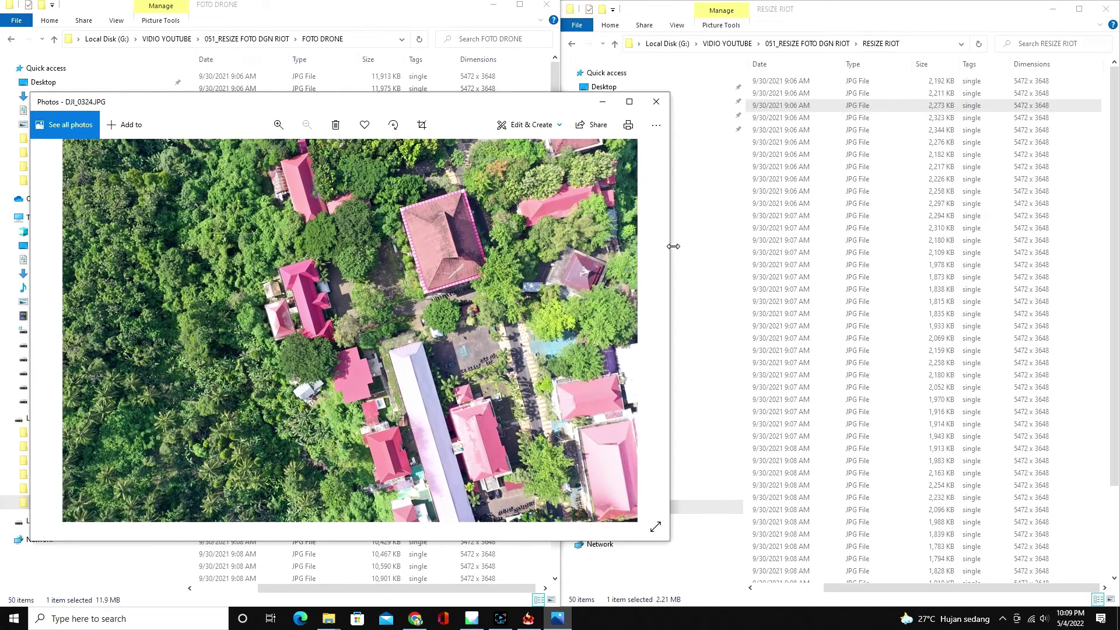
# Open the compressed DJI_0324.JPG from RESIZE RIOT in Photos and fit its window beside the original photo
pyautogui.doubleClick(810, 106)
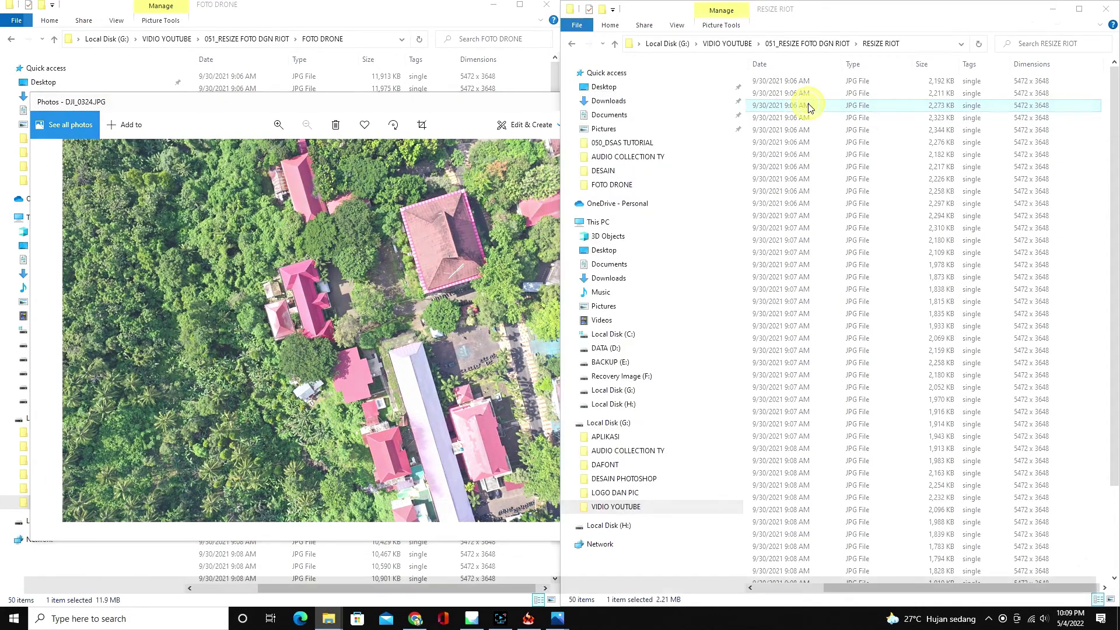
pyautogui.doubleClick(526, 10)
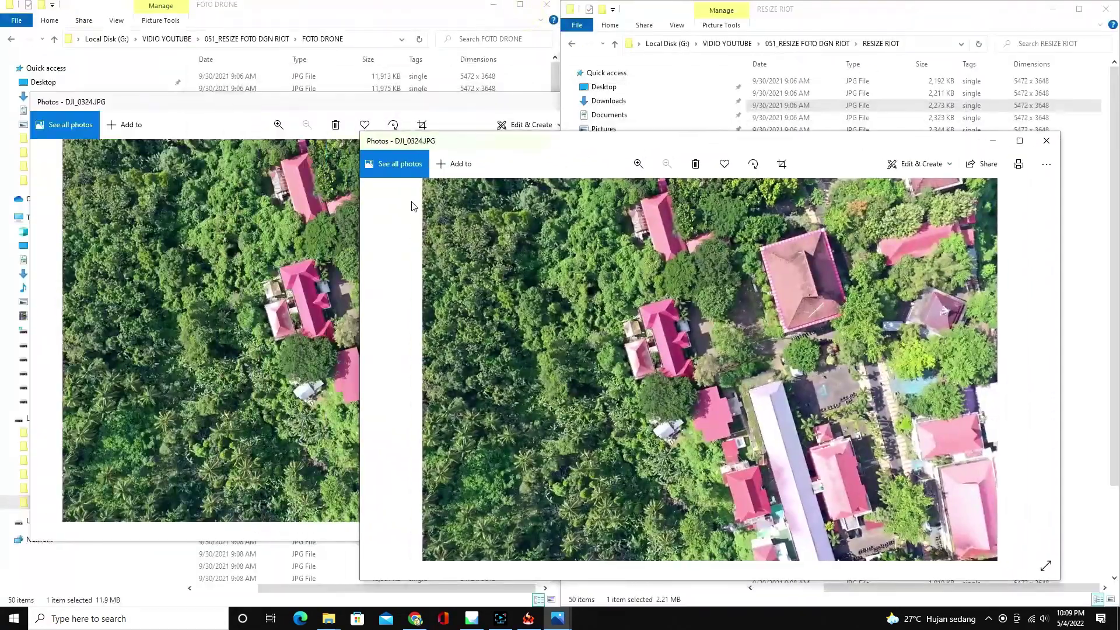
pyautogui.moveTo(363, 238); pyautogui.dragTo(554, 238)
pyautogui.moveTo(621, 144); pyautogui.dragTo(627, 107)
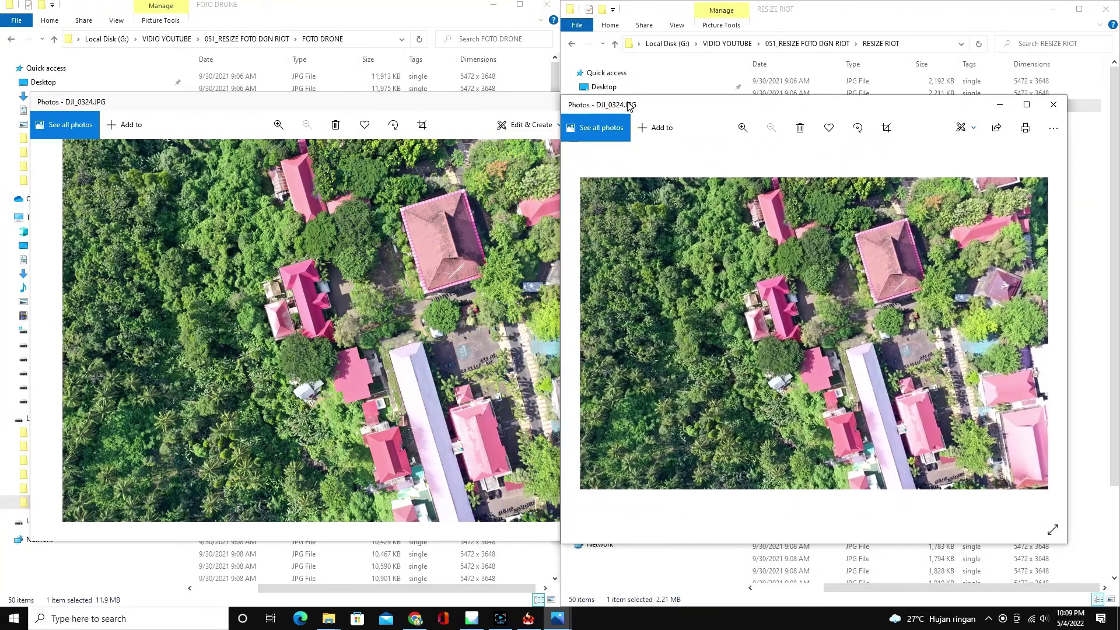
pyautogui.click(525, 102)
pyautogui.click(704, 105)
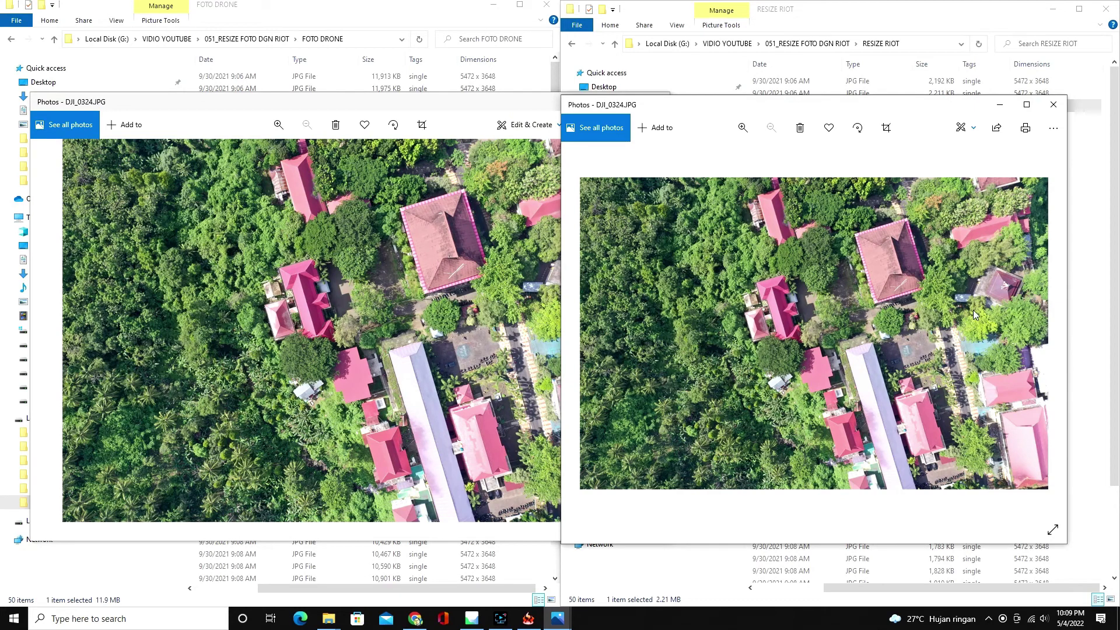
pyautogui.moveTo(561, 310); pyautogui.dragTo(497, 311)
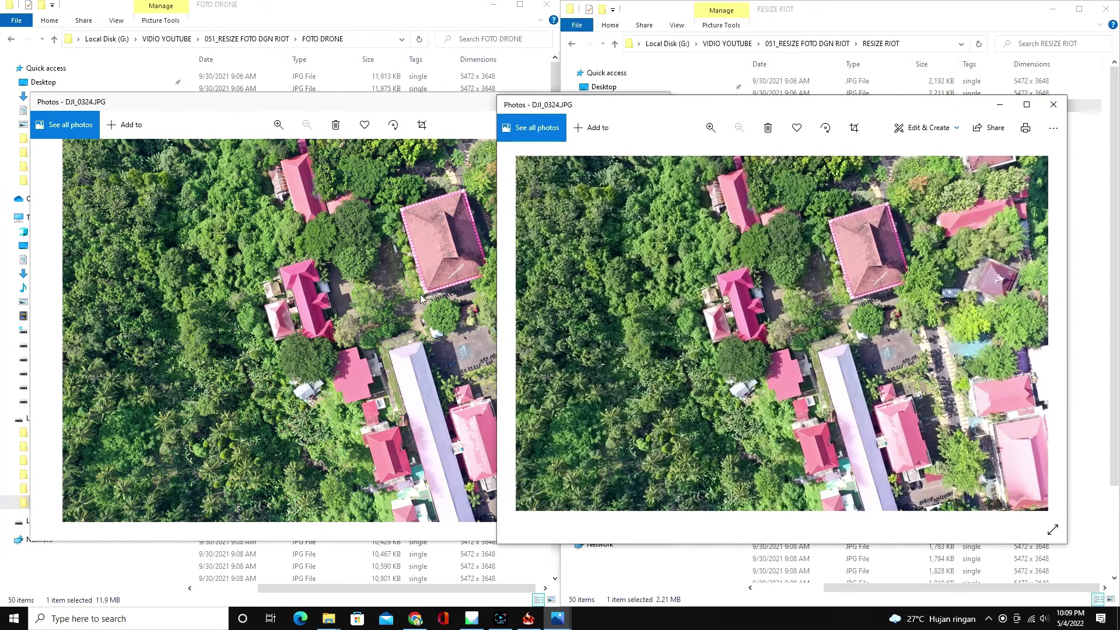
# Compare the visual quality of the original and compressed DJI_0324.JPG, then check the RESIZE RIOT file list
pyautogui.click(334, 262)
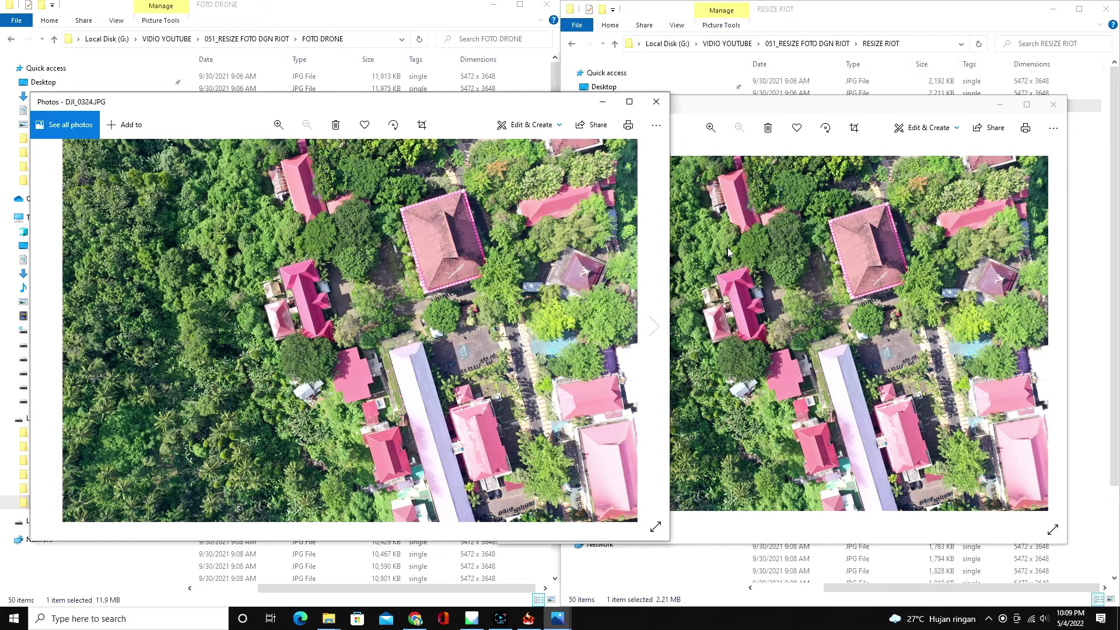
pyautogui.click(761, 248)
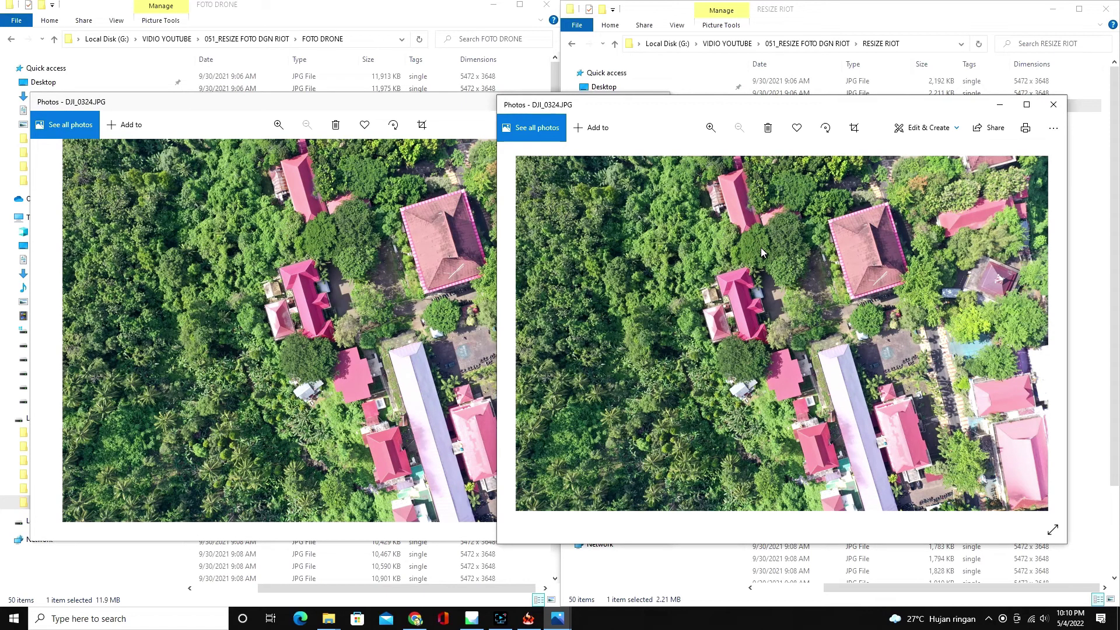
pyautogui.moveTo(819, 109); pyautogui.dragTo(758, 127)
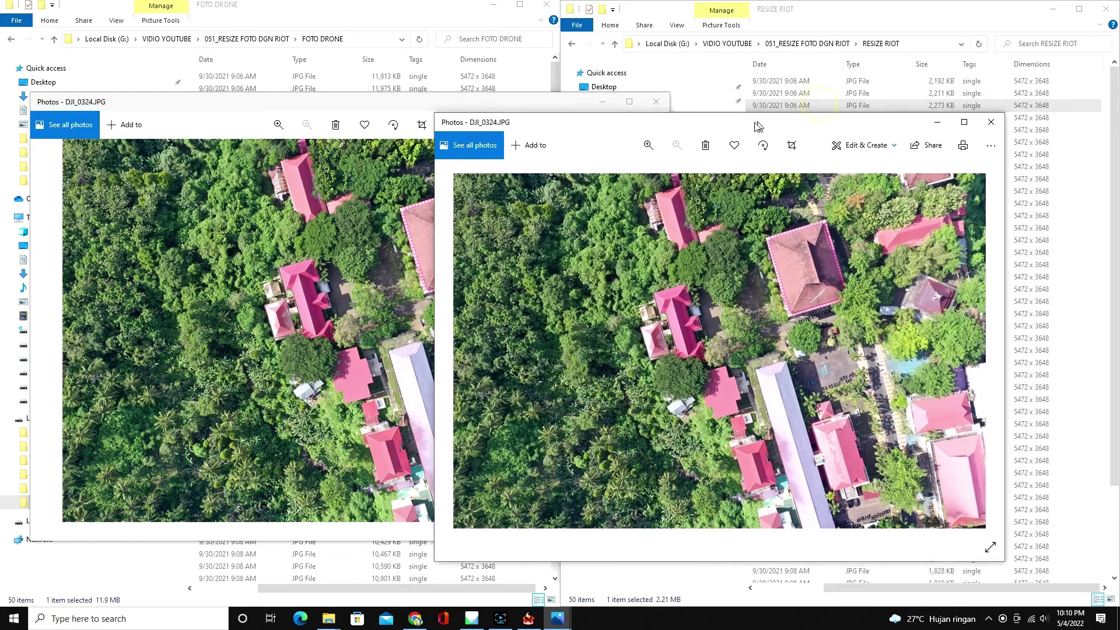
pyautogui.click(853, 12)
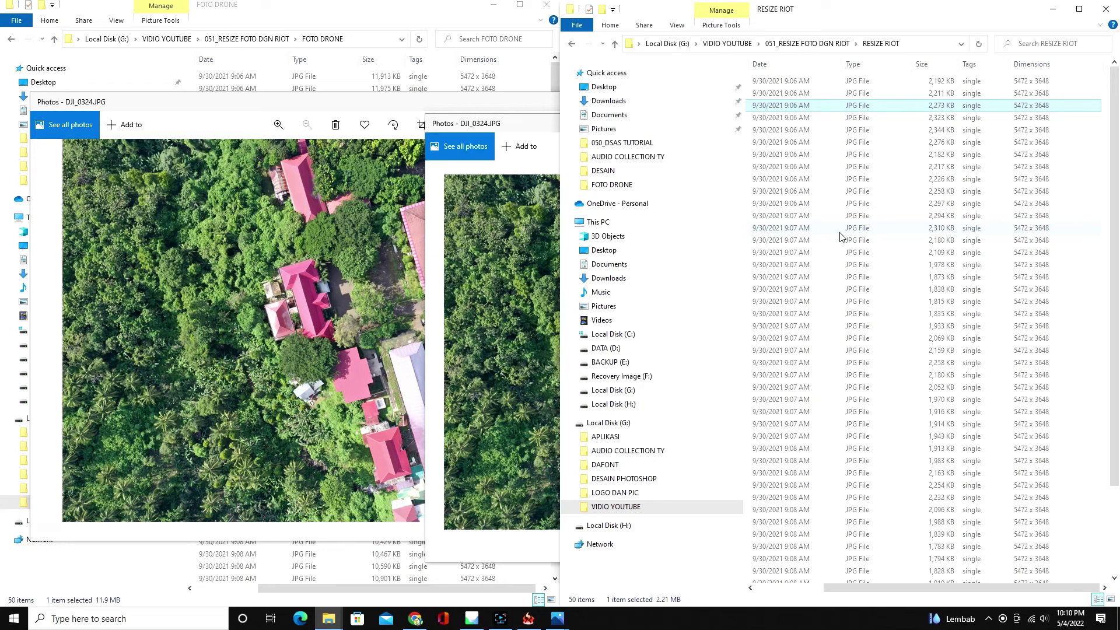
# Close both the compressed and the original DJI_0324.JPG photo windows
pyautogui.click(514, 125)
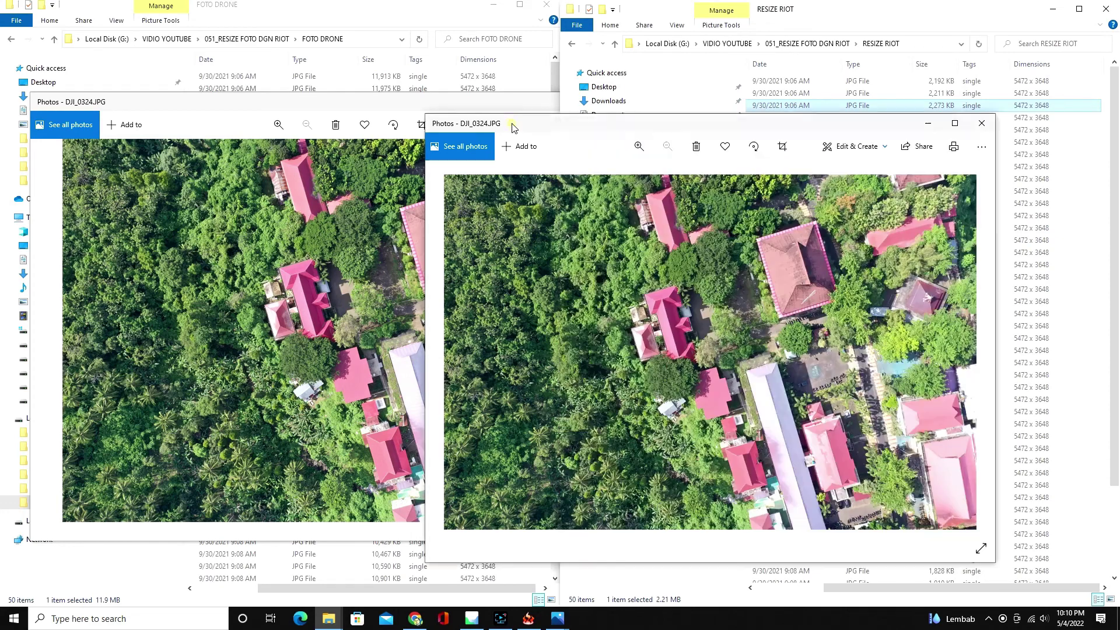
pyautogui.click(982, 124)
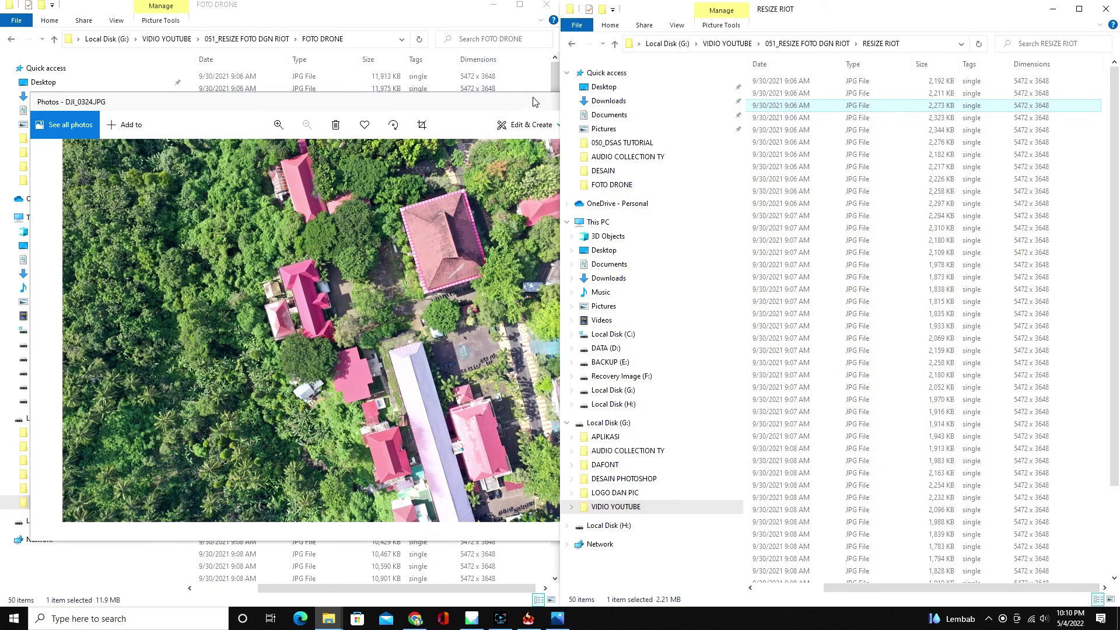
pyautogui.click(534, 102)
pyautogui.click(656, 100)
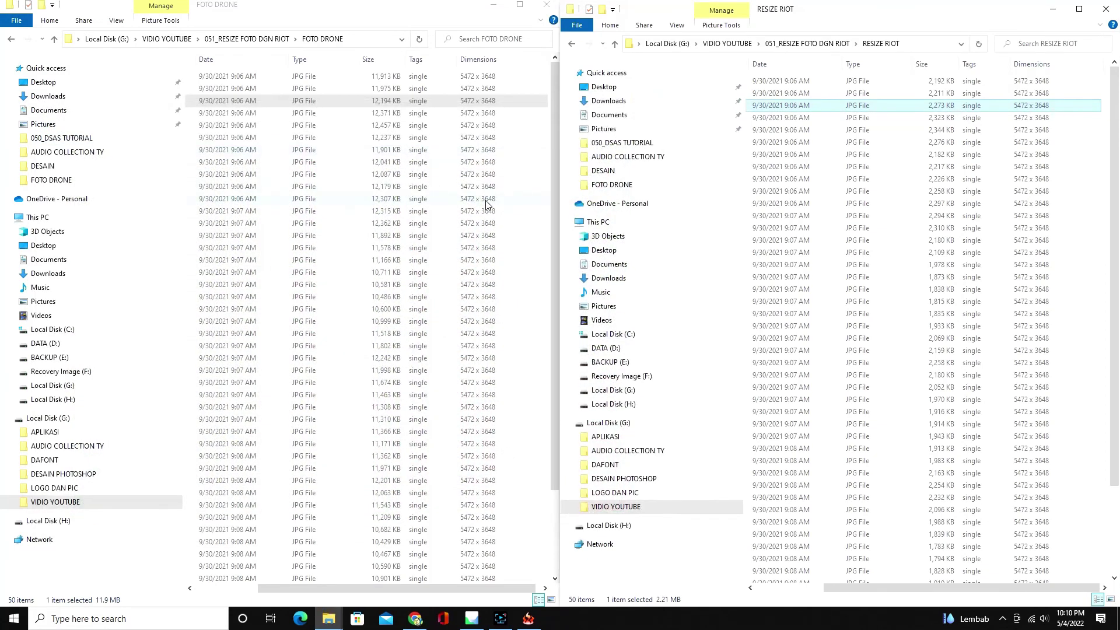